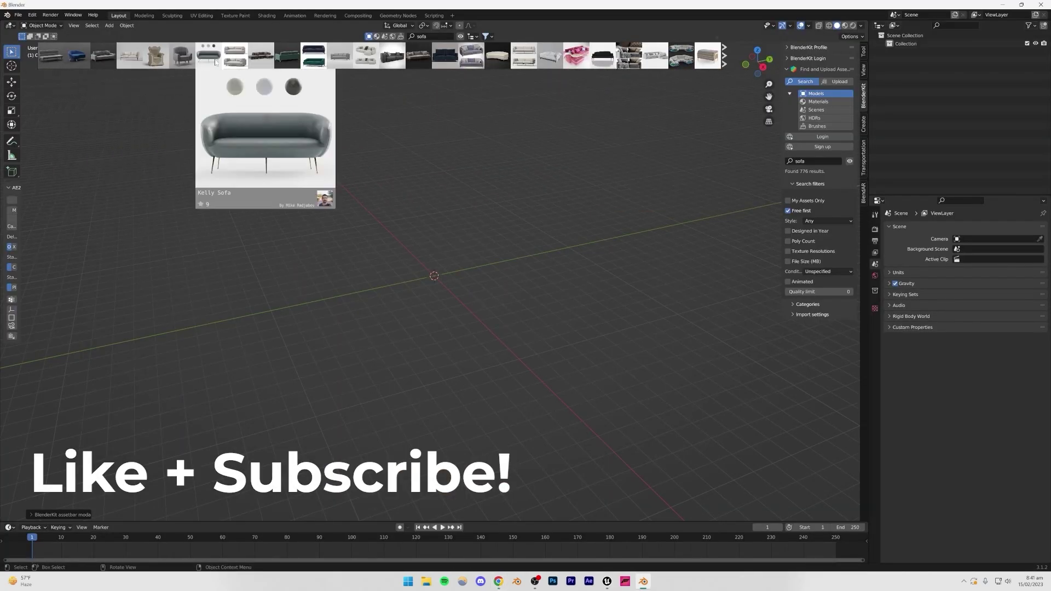
Place the BlenderKit corner sofa at the scene centre and orbit around it to inspect it
{"action": "left_click_drag", "start_coordinate": [261, 56], "coordinate": [435, 271]}
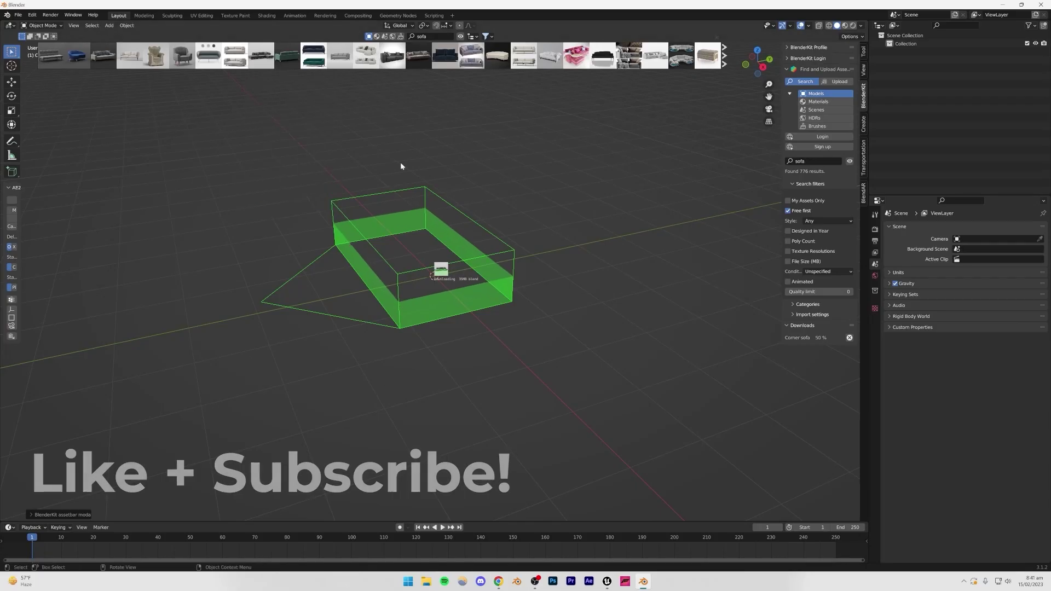
{"action": "scroll", "coordinate": [421, 266], "scroll_direction": "up", "scroll_amount": 5}
{"action": "middle_click_drag", "start_coordinate": [422, 266], "coordinate": [318, 351]}
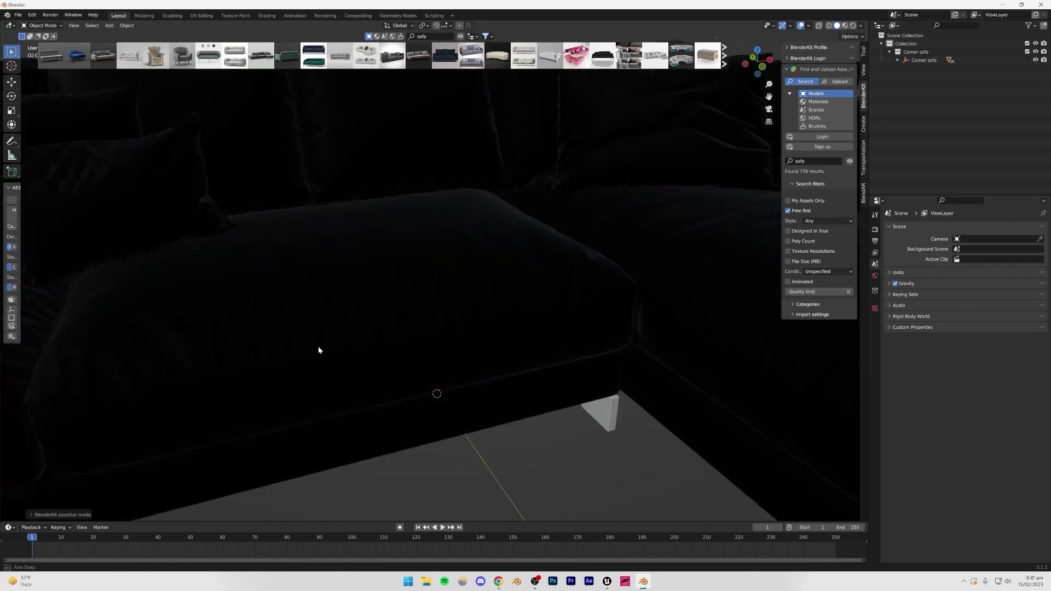
{"action": "scroll", "coordinate": [319, 351], "scroll_direction": "down", "scroll_amount": 8}
{"action": "scroll", "coordinate": [593, 460], "scroll_direction": "down", "scroll_amount": 3}
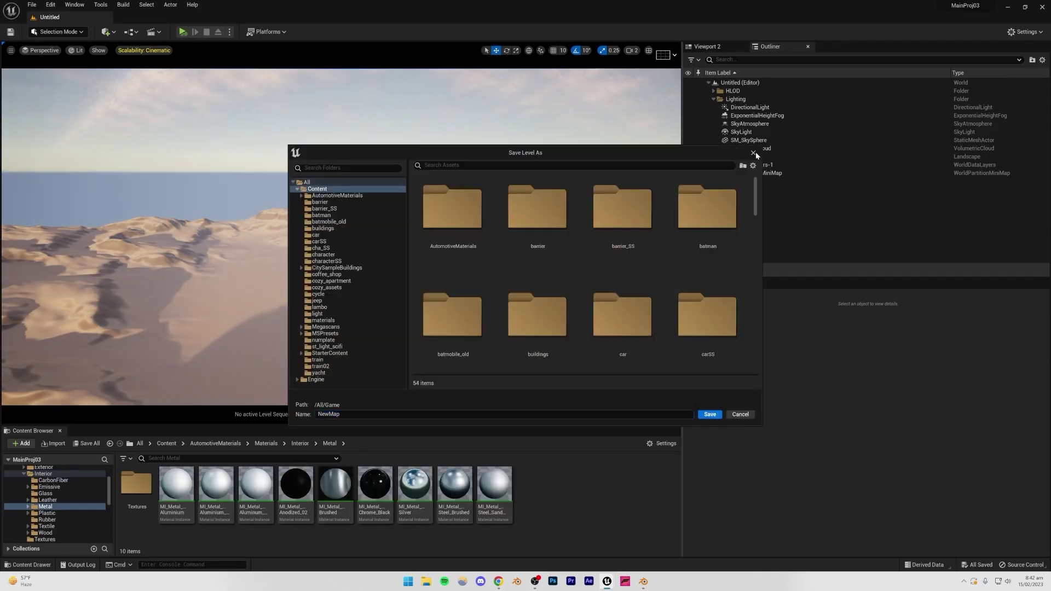
Save the level as interiorSS and import the exported sofa FBX into the project content
{"action": "type", "text": "SS"}
{"action": "key", "text": "Return"}
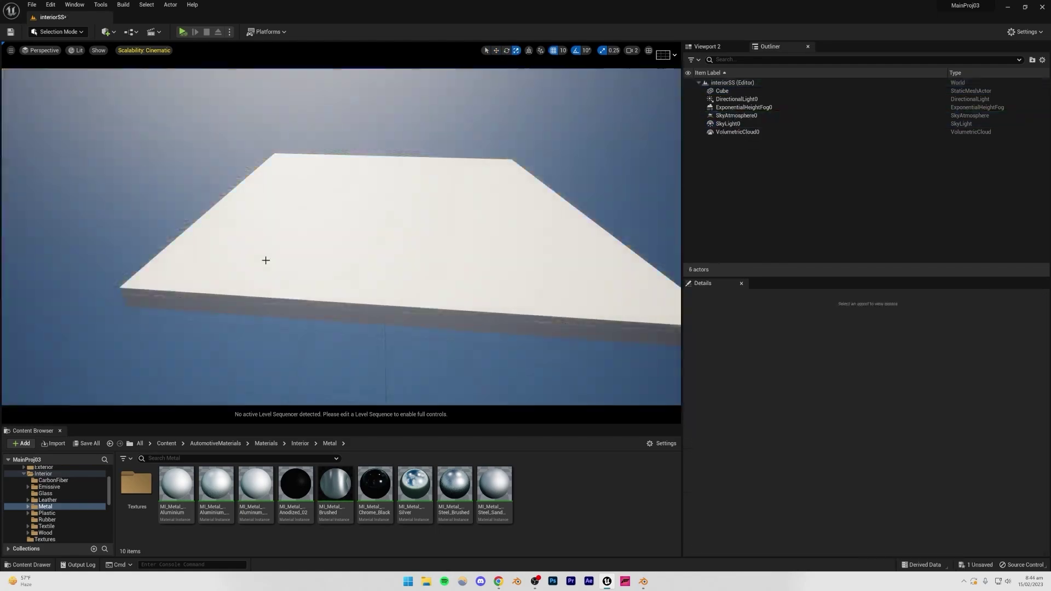
{"action": "left_click", "coordinate": [426, 582]}
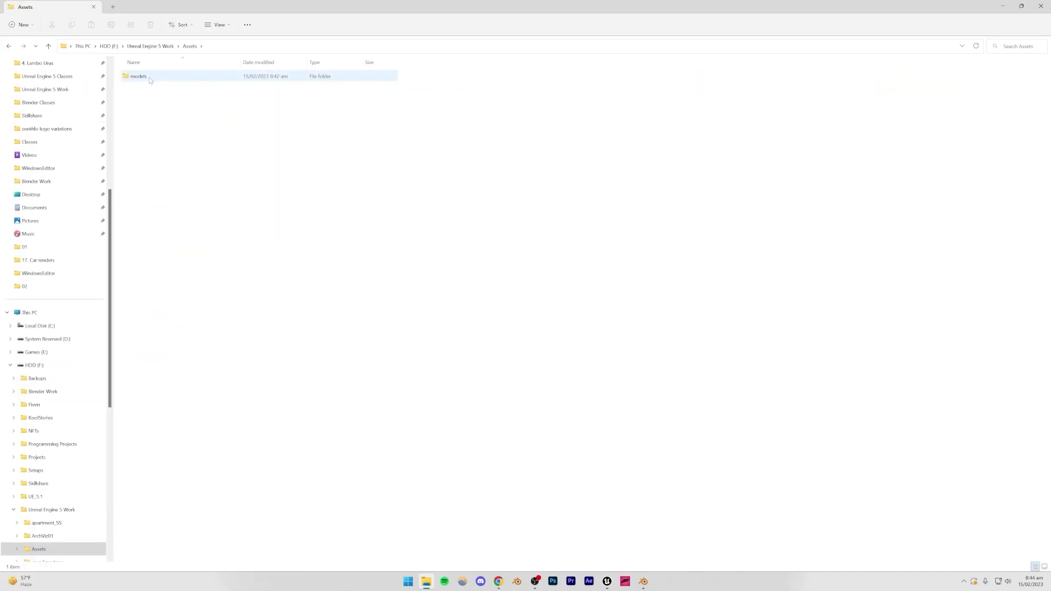
{"action": "mouse_move", "coordinate": [739, 255]}
{"action": "left_mouse_down"}
{"action": "mouse_move", "coordinate": [230, 488]}
{"action": "mouse_move", "coordinate": [340, 236]}
{"action": "left_mouse_up"}
Select all the sofa meshes, frame the placed sofa, and pull back for an overview
{"action": "key", "text": "ctrl+a"}
{"action": "key", "text": "f"}
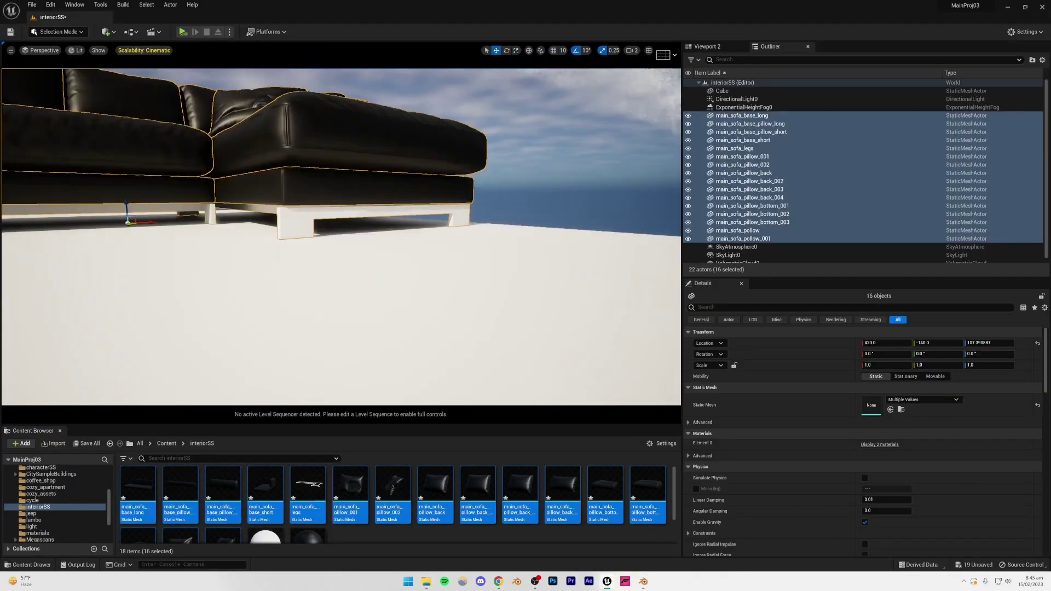
{"action": "scroll", "coordinate": [296, 209], "scroll_direction": "down", "scroll_amount": 10}
{"action": "key", "text": "Escape"}
{"action": "right_click_drag", "start_coordinate": [295, 209], "coordinate": [336, 345]}
{"action": "key", "text": "q"}
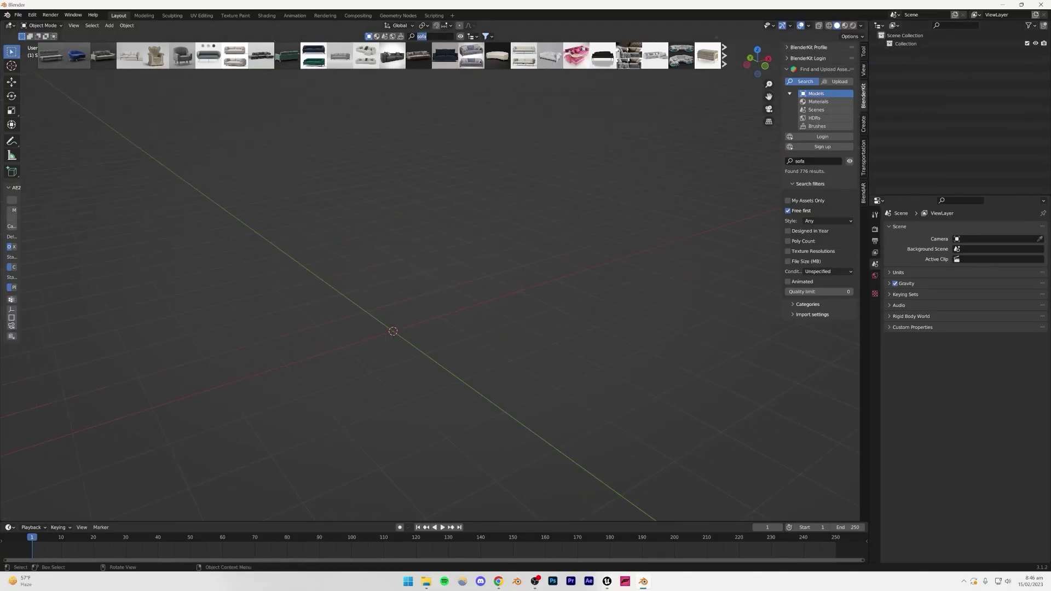
Search BlenderKit for the coffee table and join its parts into one object
{"action": "type", "text": "e table"}
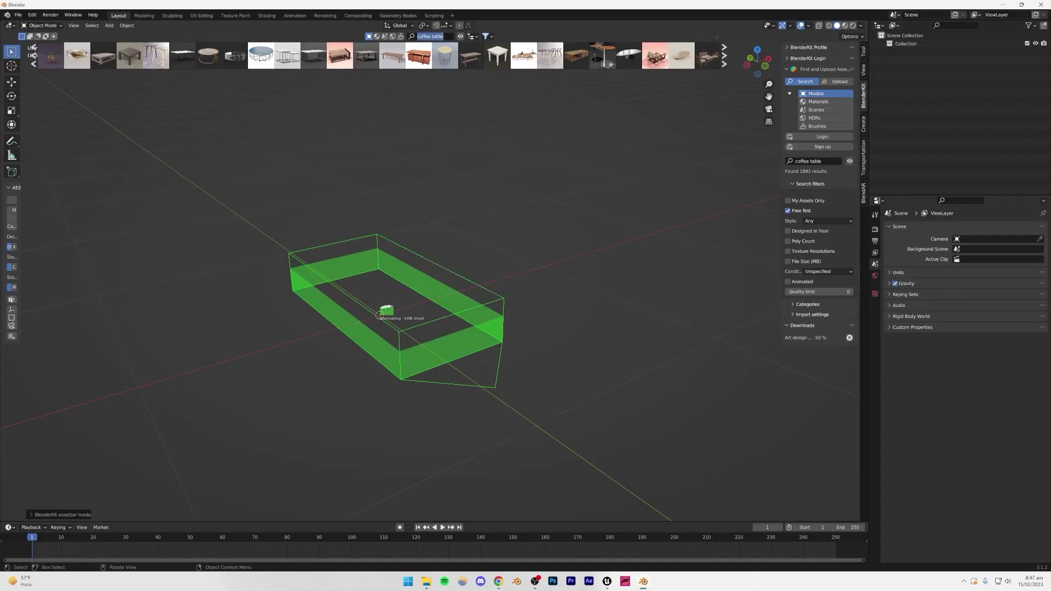
{"action": "right_click", "coordinate": [940, 112]}
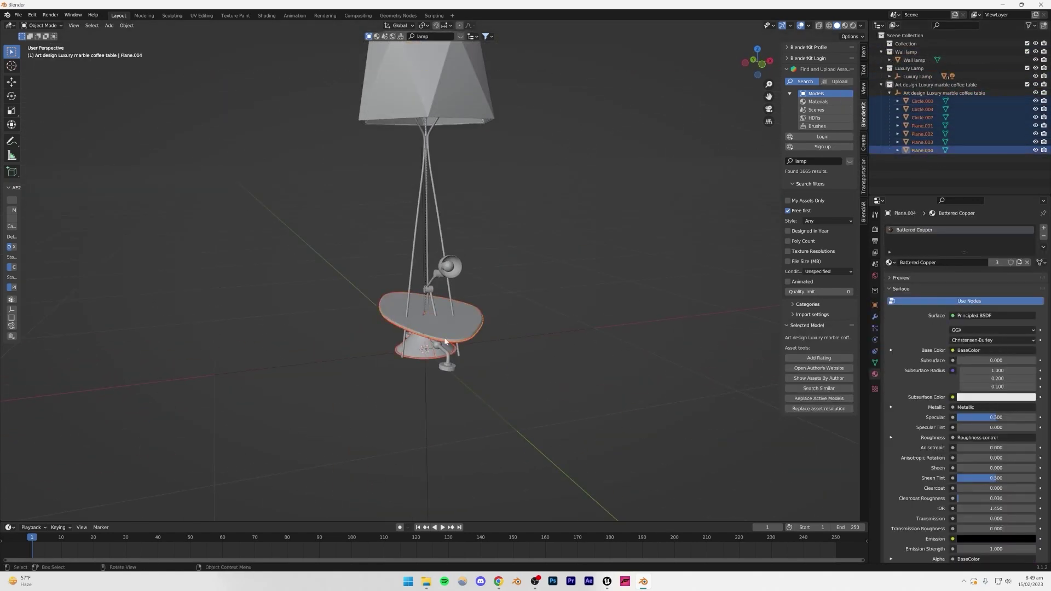
{"action": "key", "text": "ctrl+j"}
{"action": "key", "text": "ctrl+j"}
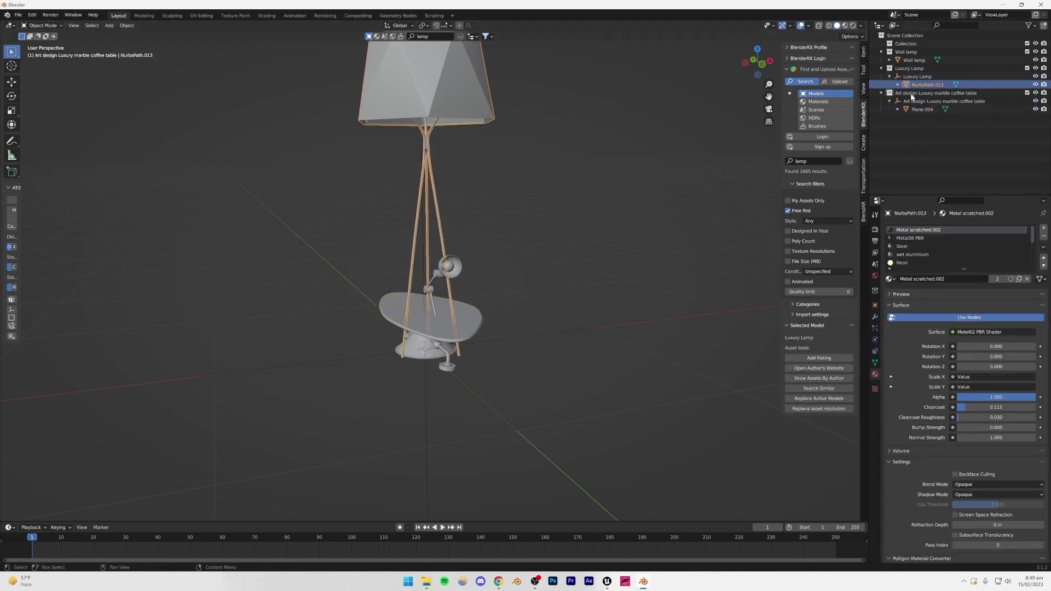
{"action": "middle_click_drag", "start_coordinate": [481, 329], "coordinate": [505, 355]}
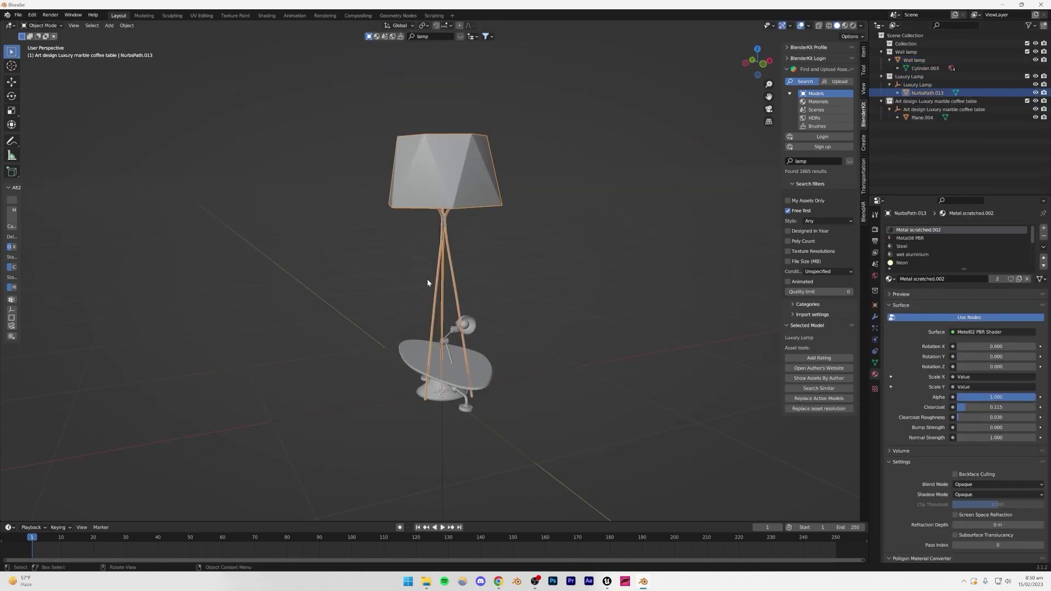
Open the downloaded old sofa zip and page through more plant results
{"action": "left_click", "coordinate": [498, 581]}
{"action": "left_click", "coordinate": [39, 560]}
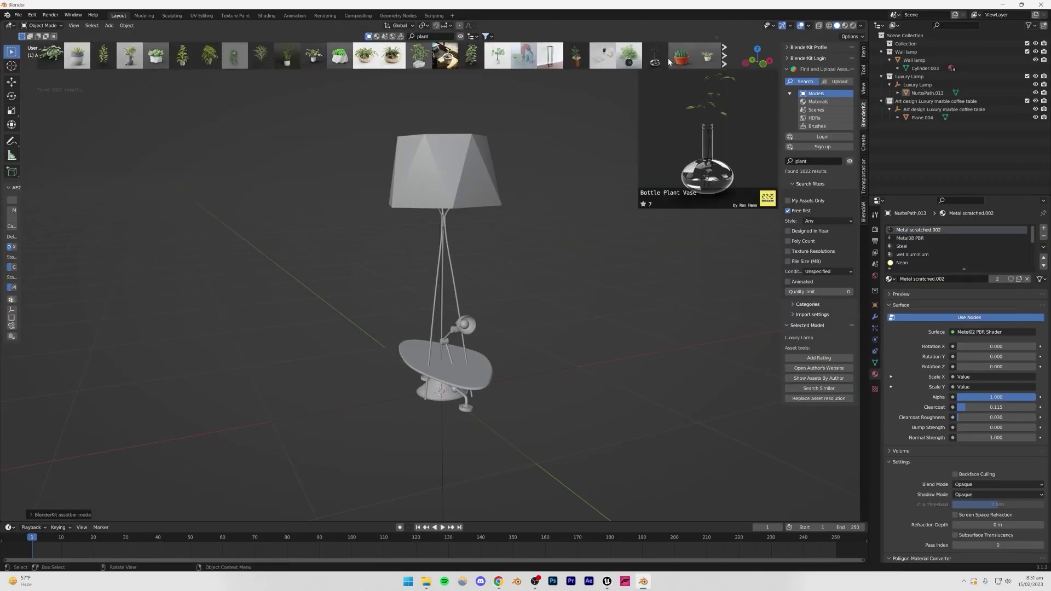
{"action": "scroll", "coordinate": [669, 57], "scroll_direction": "down", "scroll_amount": 5}
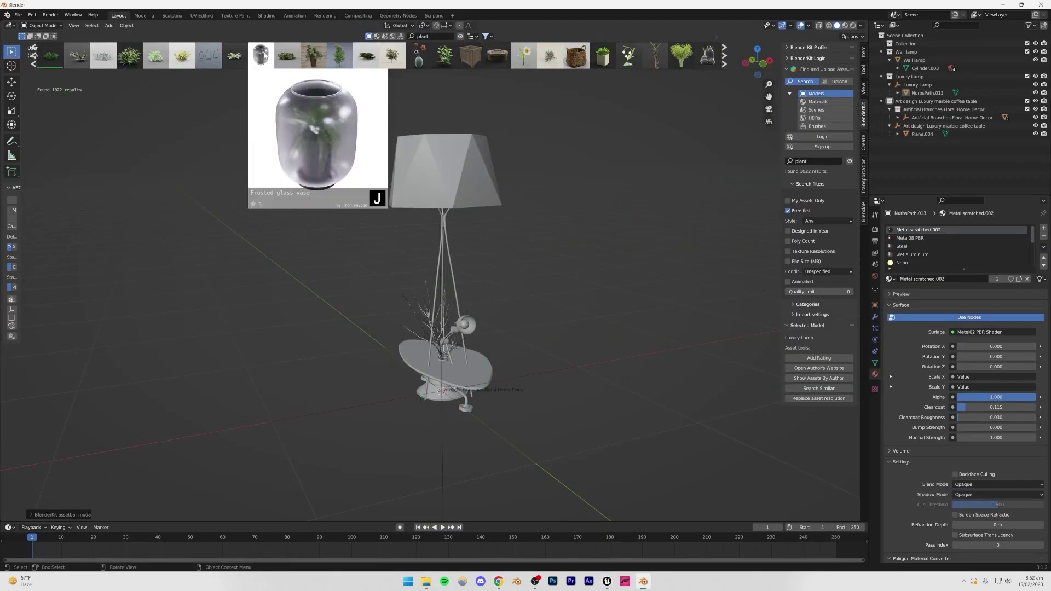
{"action": "left_click", "coordinate": [725, 55]}
{"action": "left_click", "coordinate": [725, 56]}
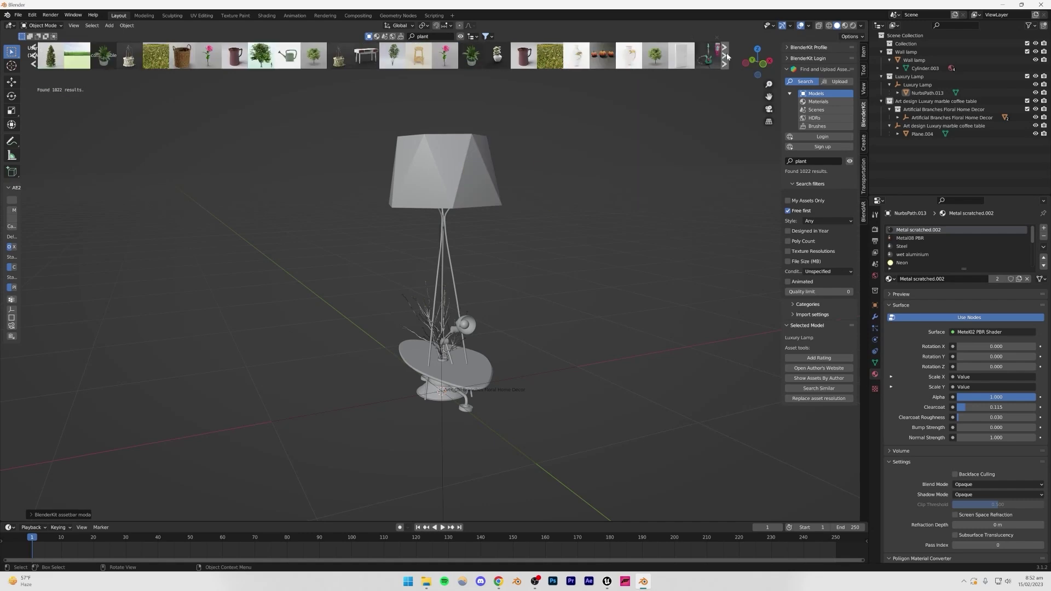
{"action": "left_click", "coordinate": [906, 171]}
Search BlenderKit for 'vase', arrange the Demijohn Vase collection, and export the models as FBX
{"action": "mouse_move", "coordinate": [261, 60]}
{"action": "type", "text": "dead"}
{"action": "mouse_move", "coordinate": [682, 57]}
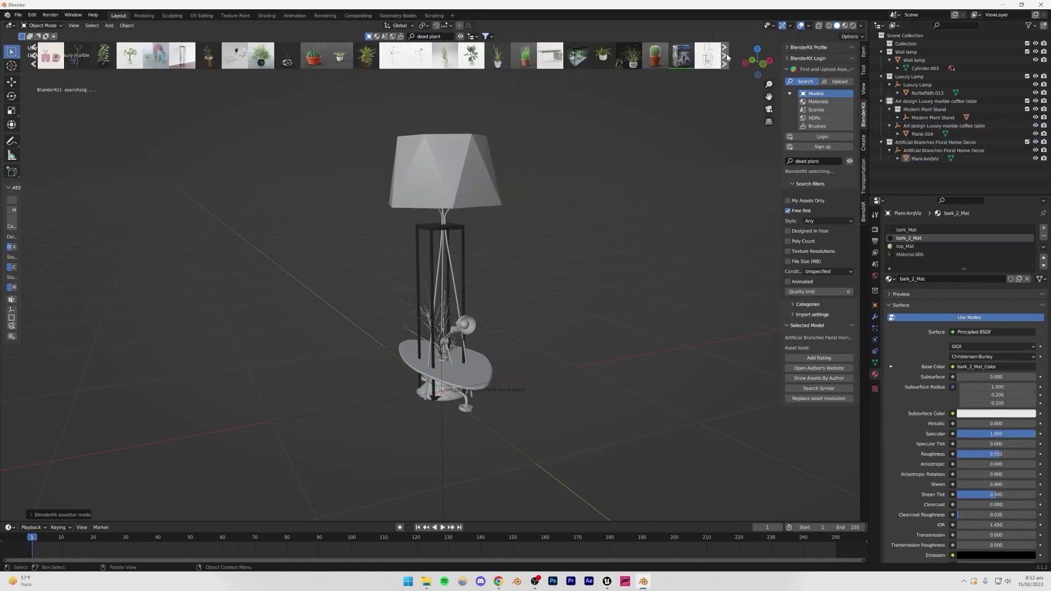
{"action": "left_click", "coordinate": [432, 37]}
{"action": "type", "text": "vase"}
{"action": "key", "text": "Return"}
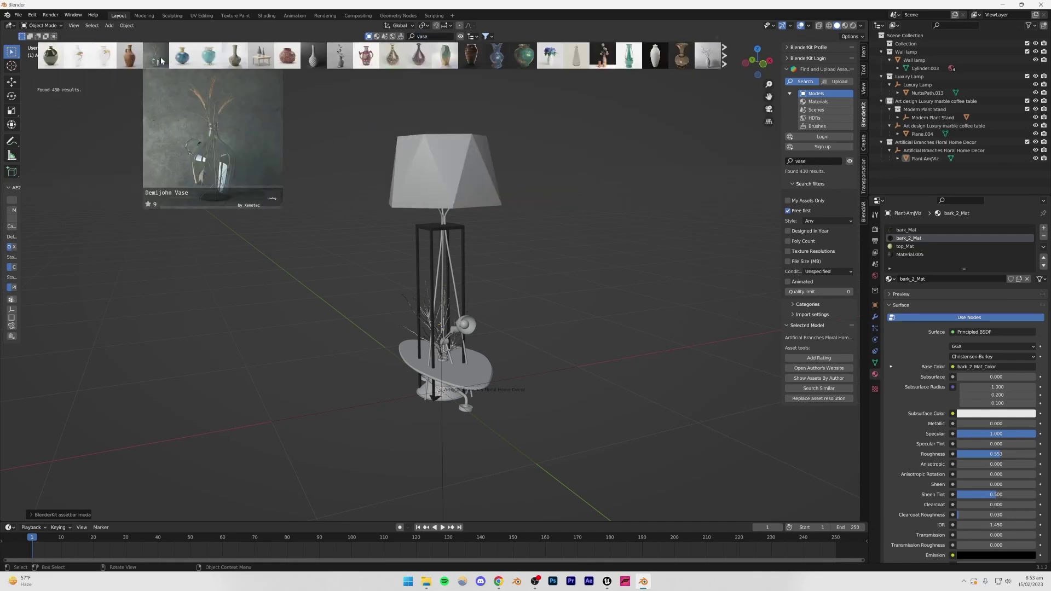
{"action": "left_click_drag", "start_coordinate": [902, 193], "coordinate": [901, 191]}
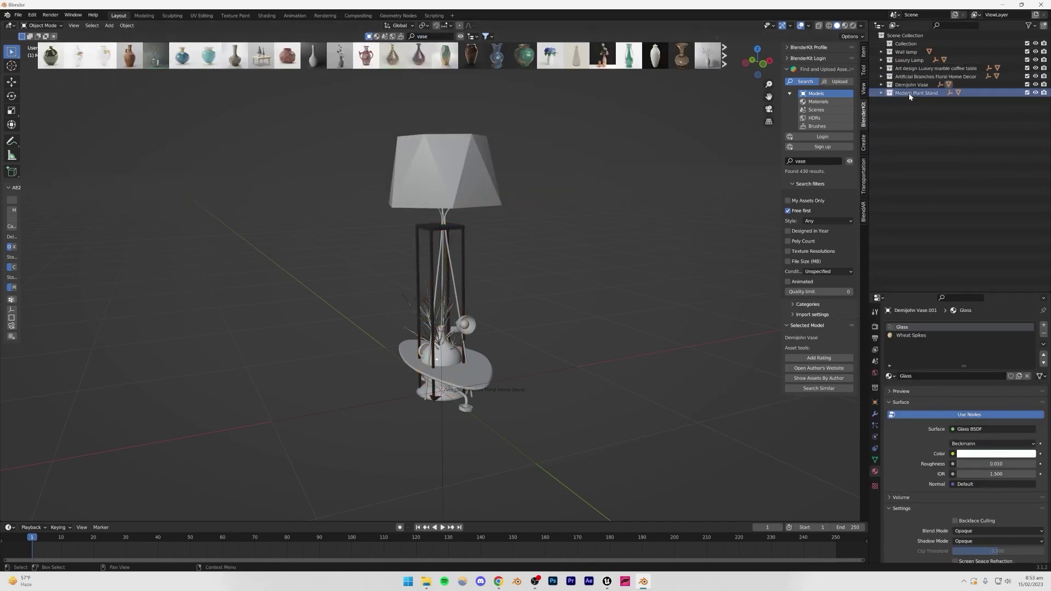
{"action": "left_click", "coordinate": [115, 207]}
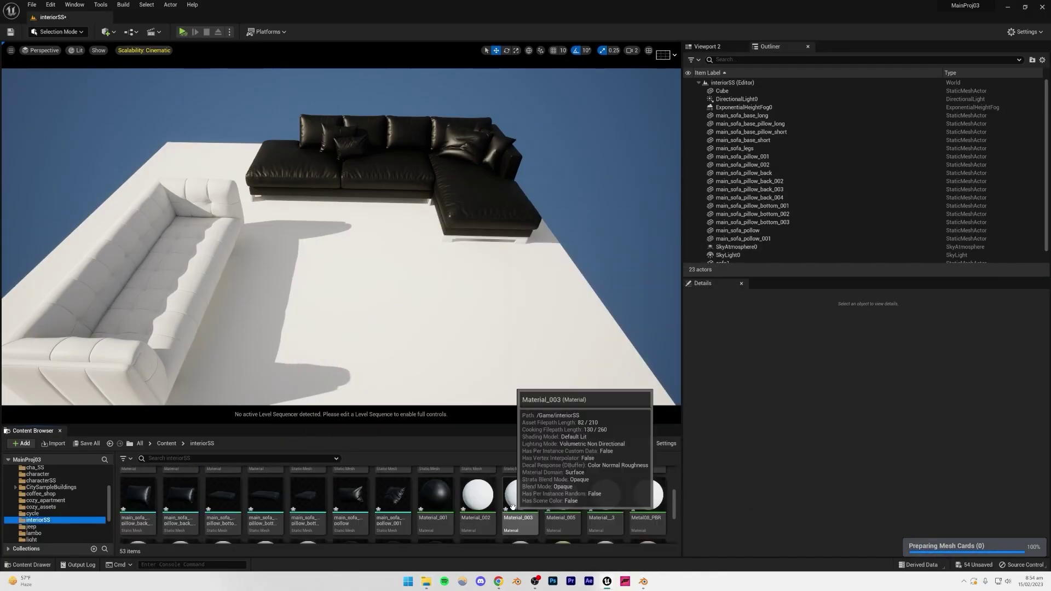
Drop the six imported assets into the level and select the coffee table to position it
{"action": "left_click_drag", "start_coordinate": [226, 493], "coordinate": [307, 262]}
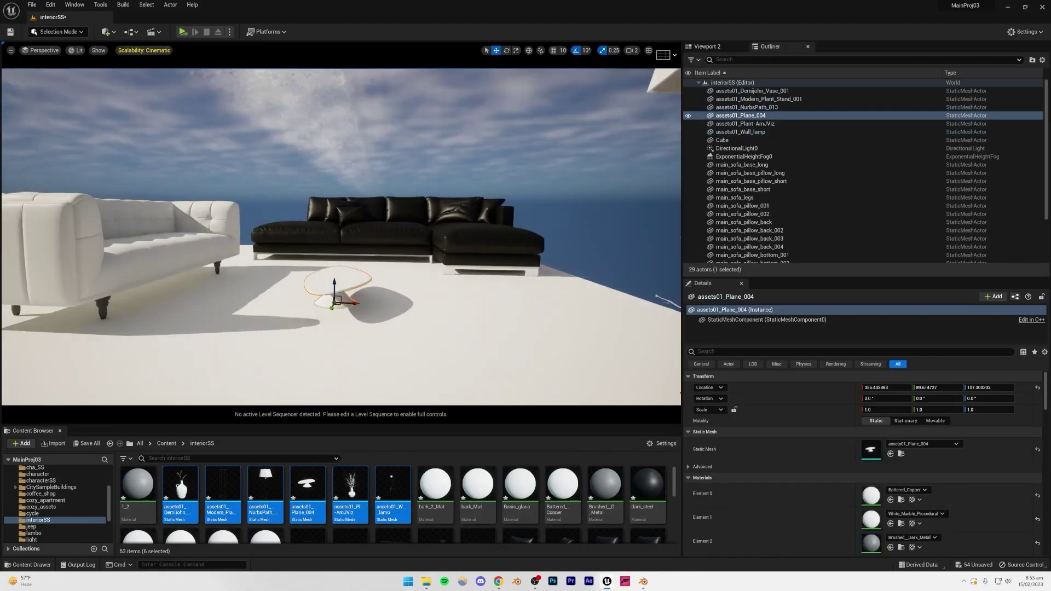
{"action": "left_click", "coordinate": [340, 295]}
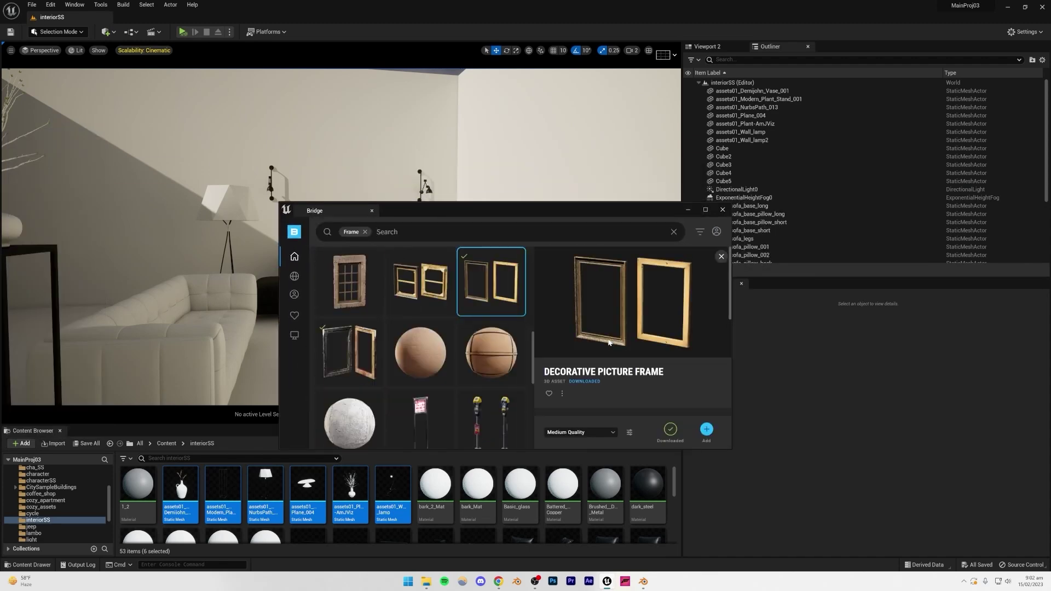
Add the Decorative Picture Frame from Bridge to the level
{"action": "left_click", "coordinate": [706, 430]}
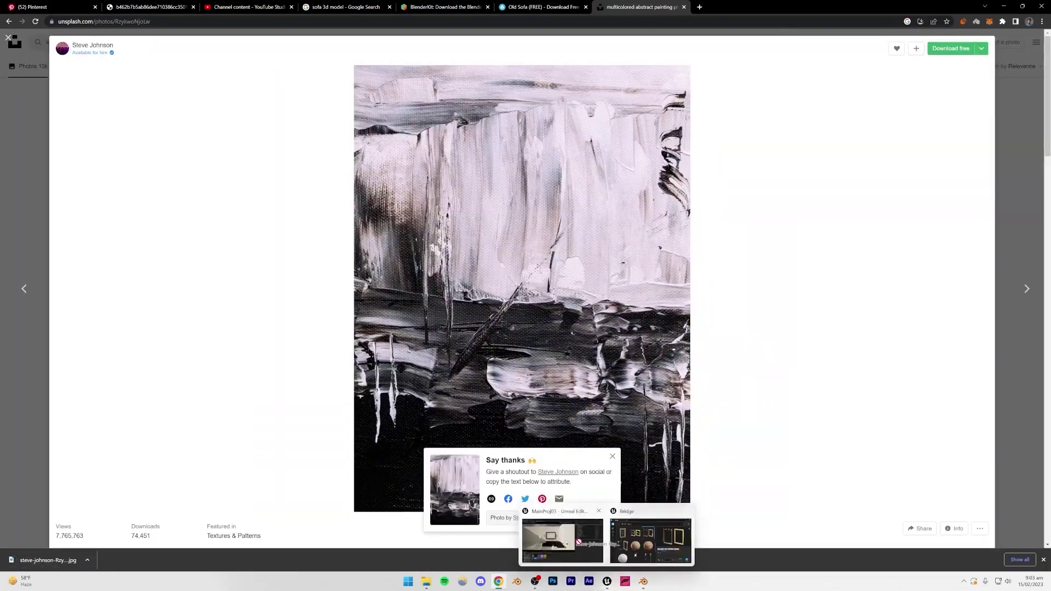
Import the abstract painting image into the project content and switch to the scale tool
{"action": "left_click_drag", "start_coordinate": [579, 542], "coordinate": [217, 488]}
{"action": "key", "text": "r"}
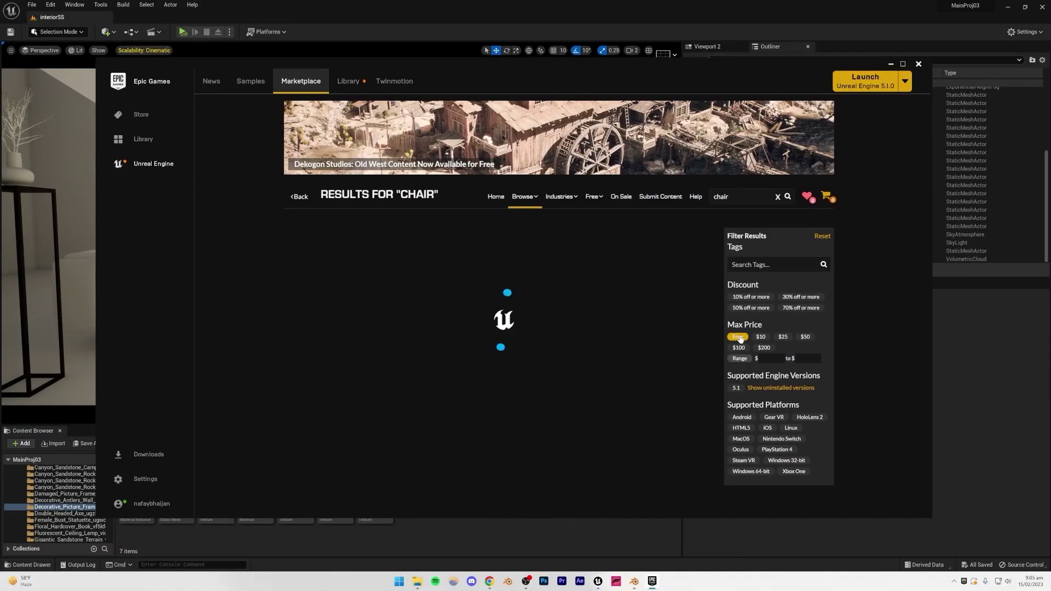
Add the Chair & Tables Pack 1 to MainProj03 using engine version 5.0
{"action": "left_click", "coordinate": [659, 362]}
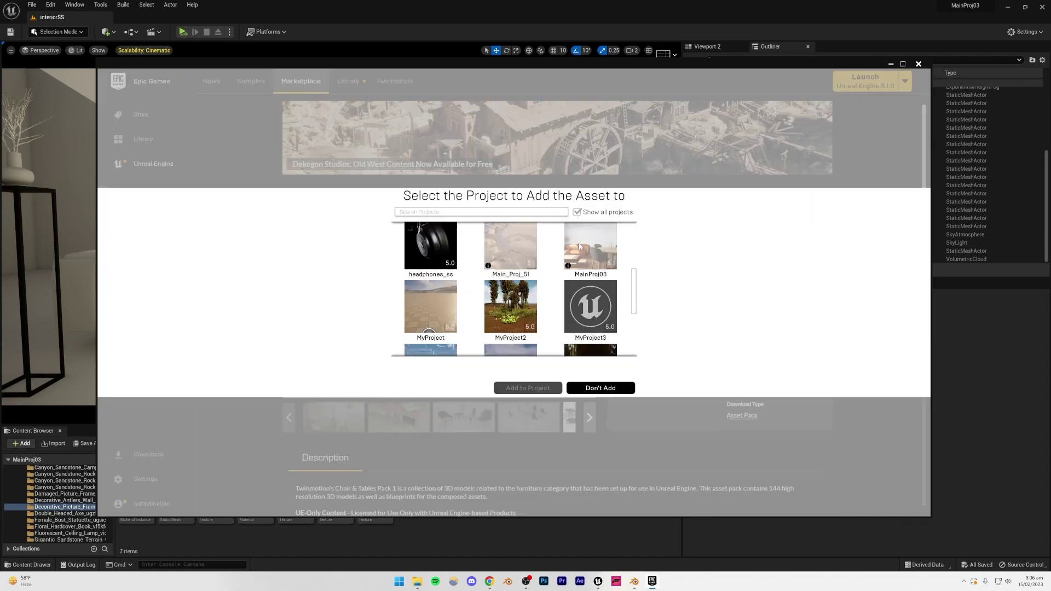
{"action": "left_click", "coordinate": [457, 397]}
{"action": "left_click", "coordinate": [528, 388]}
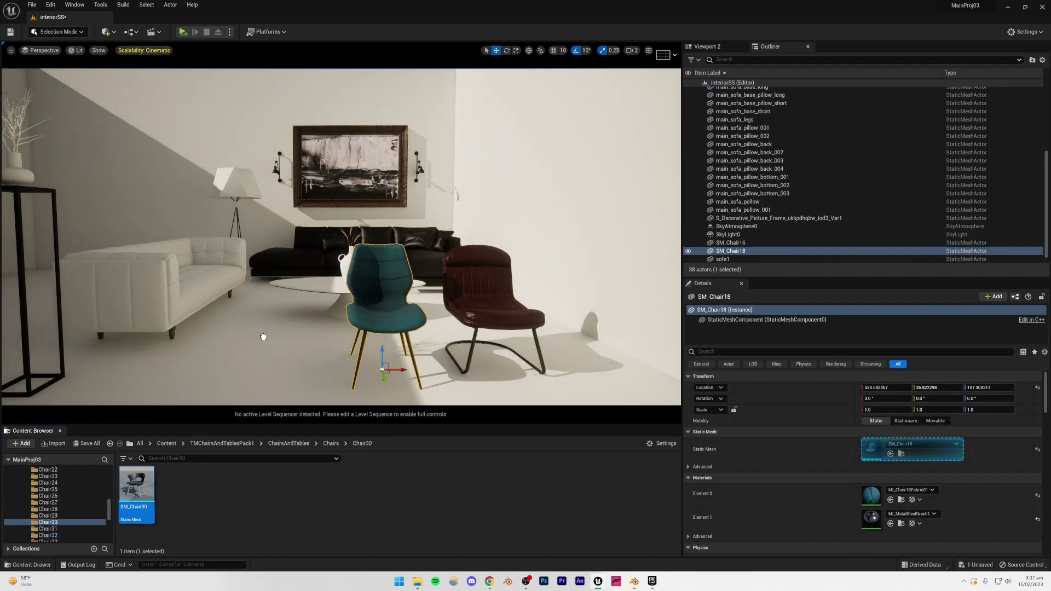
Browse the Chair31 and TableDining01 pack folders, add a Rect Light, then switch to Blender
{"action": "left_click", "coordinate": [70, 527]}
{"action": "left_click", "coordinate": [62, 502]}
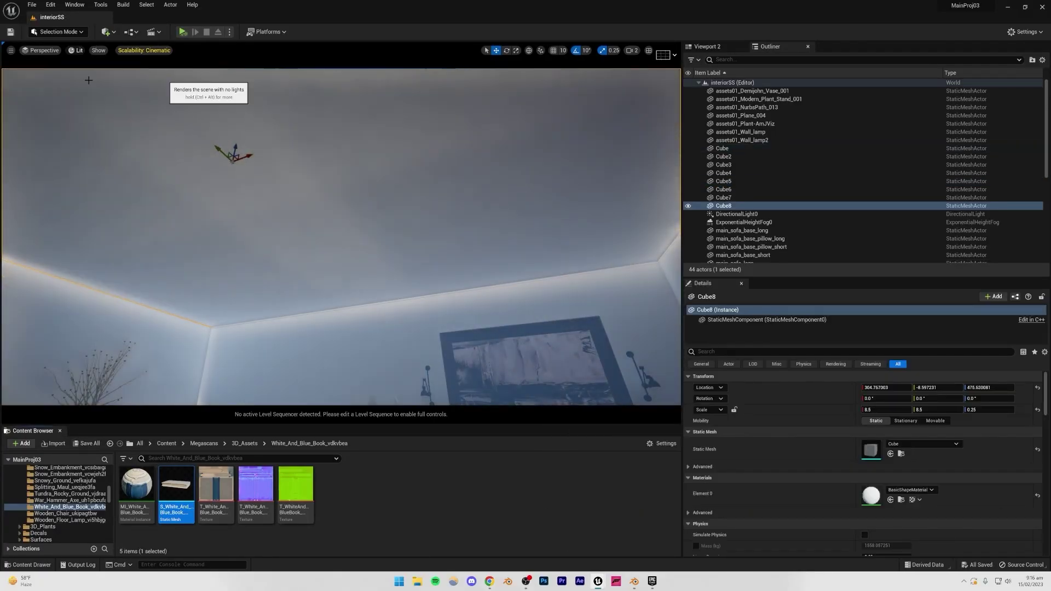
{"action": "left_click", "coordinate": [108, 31]}
{"action": "left_click", "coordinate": [152, 89]}
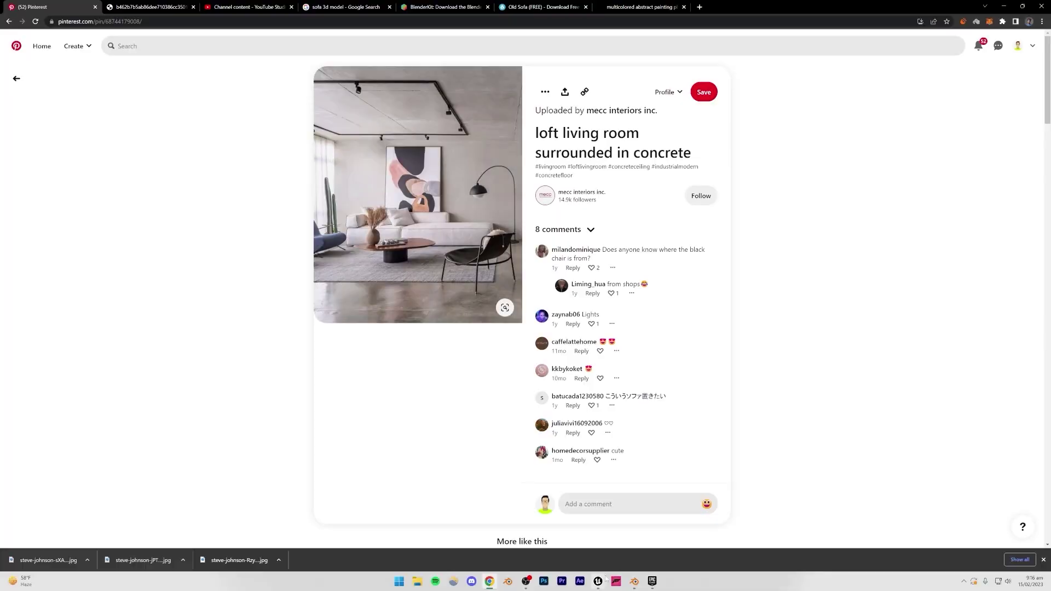
{"action": "left_click", "coordinate": [634, 580]}
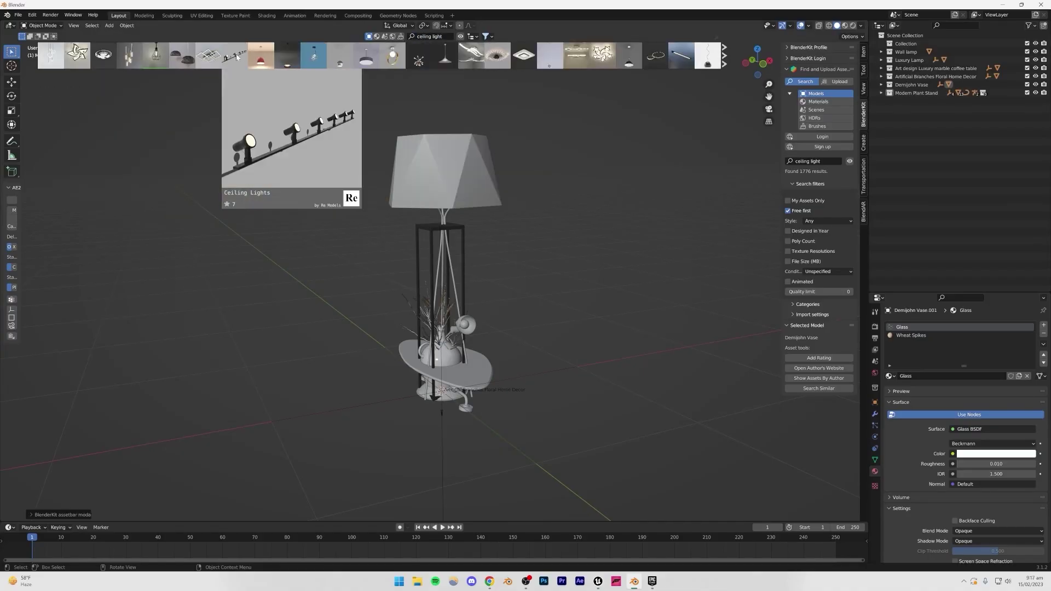
Delete every object in the Blender scene and add the chosen ceiling lamp
{"action": "key", "text": "a"}
{"action": "key", "text": "Delete"}
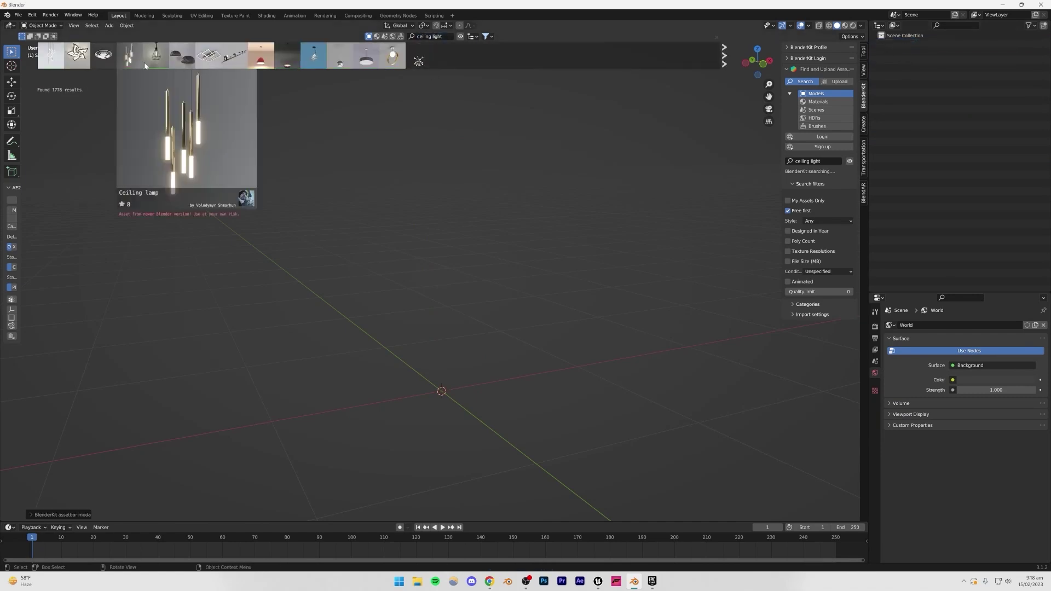
{"action": "left_click", "coordinate": [490, 581]}
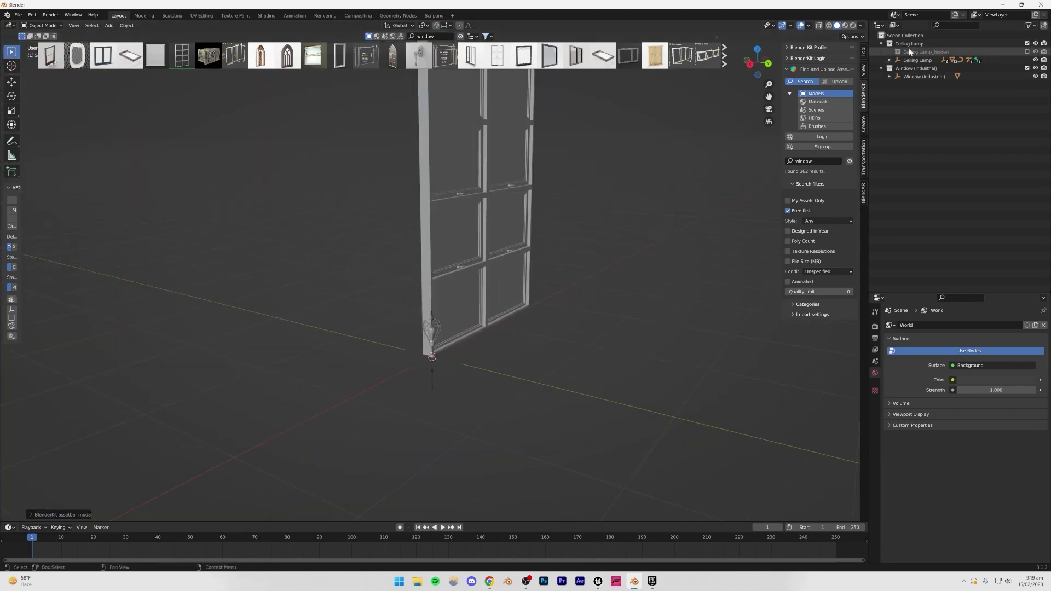
Select the ceiling lamp and expand its Empty to select the glass part Circle.004
{"action": "scroll", "coordinate": [585, 243], "scroll_direction": "up", "scroll_amount": 6}
{"action": "left_click", "coordinate": [376, 261]}
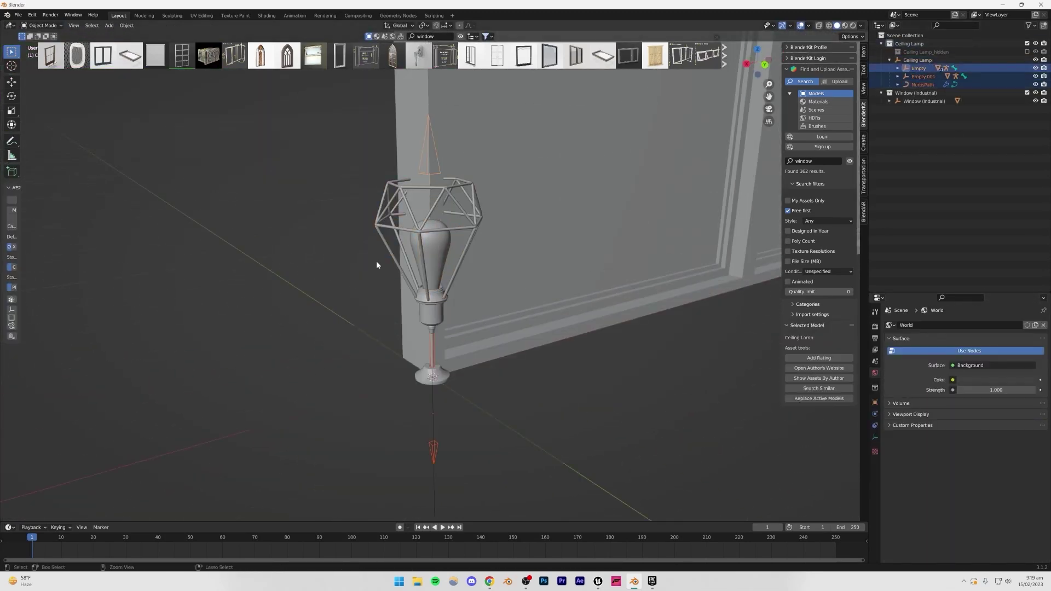
{"action": "left_click", "coordinate": [897, 68]}
{"action": "left_click", "coordinate": [930, 93]}
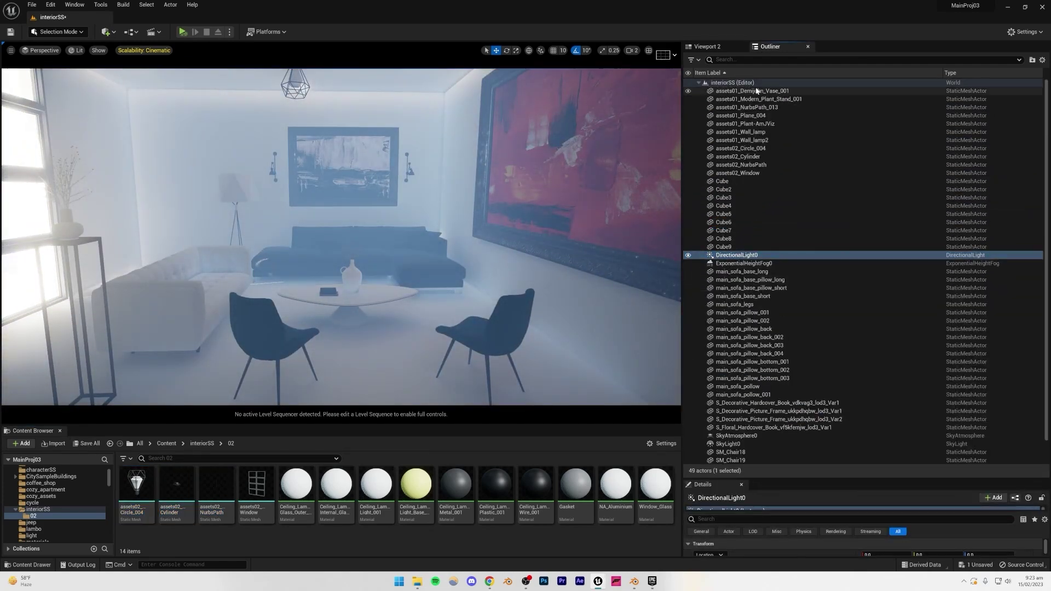
Group the furniture actors into a 'furniture' folder and the wall cubes into a 'structure' folder
{"action": "left_click", "coordinate": [757, 91]}
{"action": "left_click", "coordinate": [738, 173], "text": "shift"}
{"action": "scroll", "coordinate": [756, 219], "scroll_direction": "down", "scroll_amount": 1}
{"action": "left_click", "coordinate": [741, 246], "text": "ctrl"}
{"action": "left_click", "coordinate": [772, 402], "text": "ctrl+shift"}
{"action": "left_click", "coordinate": [730, 427], "text": "ctrl"}
{"action": "left_click", "coordinate": [1031, 60]}
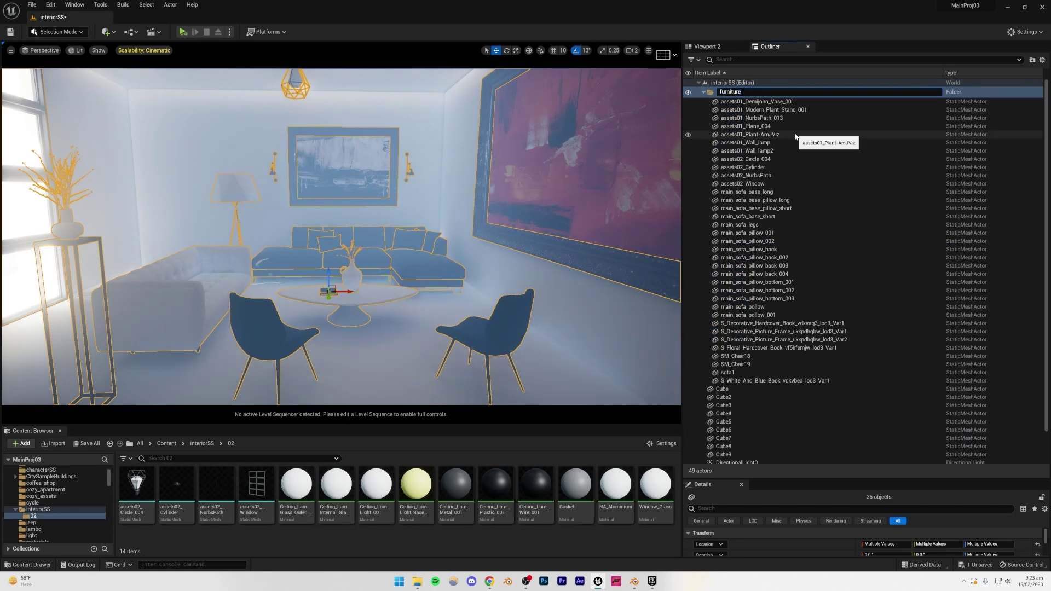
{"action": "type", "text": "furniture"}
{"action": "key", "text": "Return"}
{"action": "type", "text": "ucture"}
{"action": "key", "text": "Return"}
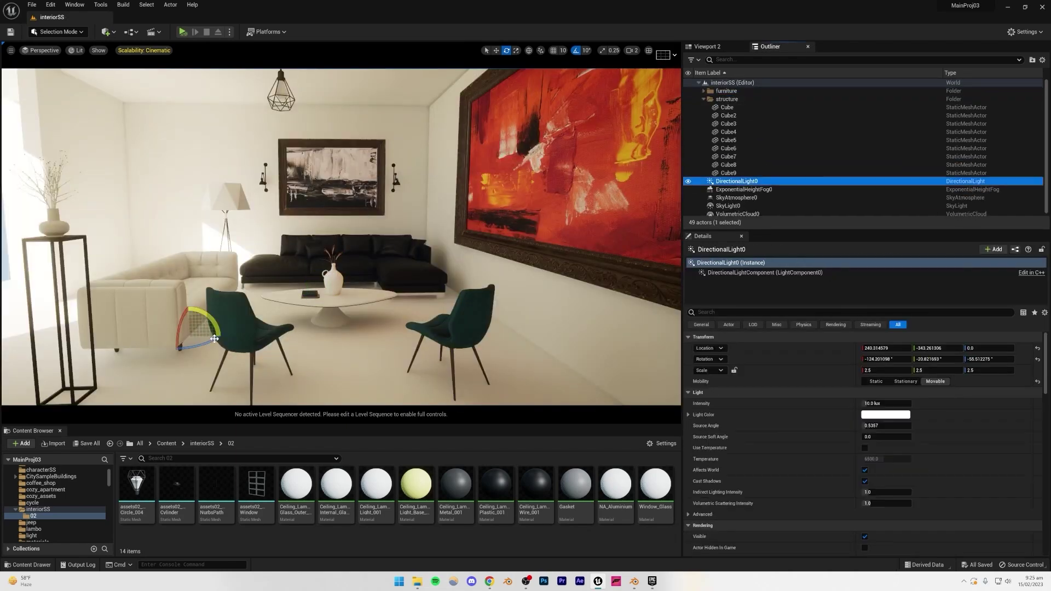
Add a Post Process Volume with manual metering and exposure compensation 11, then bring up Quixel Bridge
{"action": "left_click", "coordinate": [106, 31]}
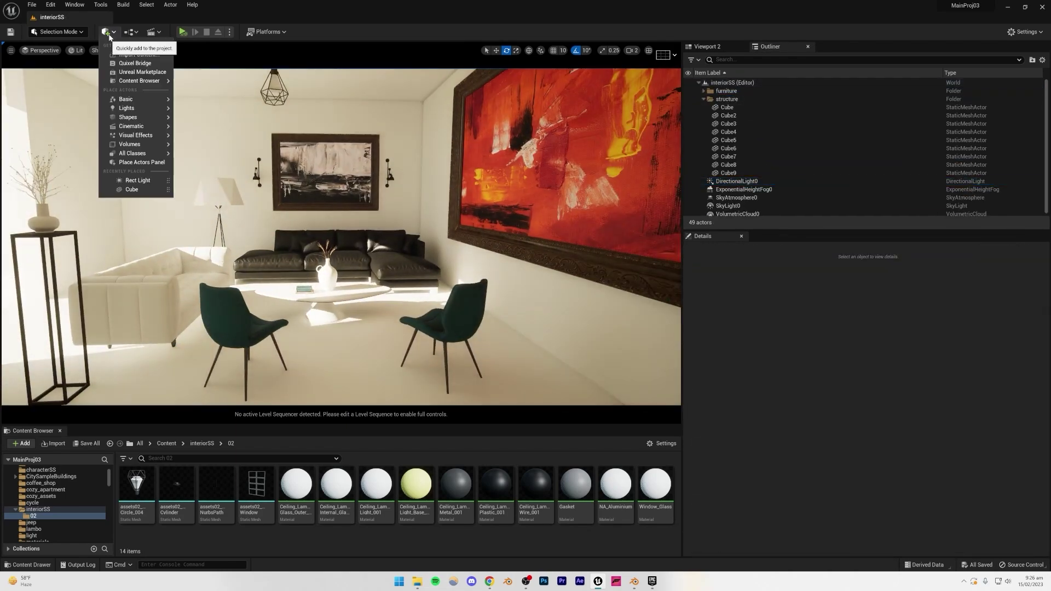
{"action": "left_click", "coordinate": [203, 126]}
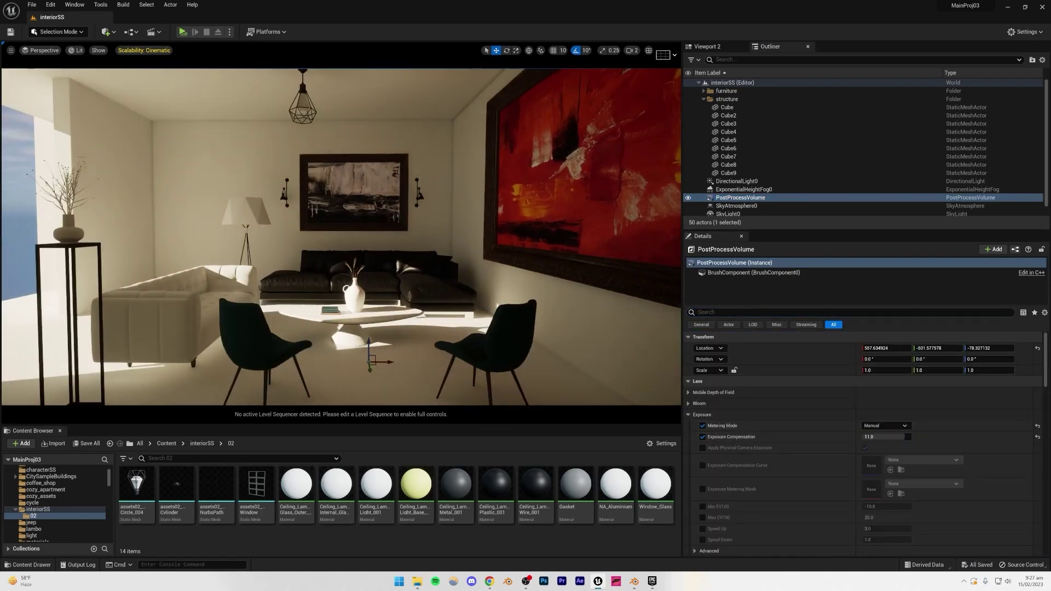
{"action": "left_click", "coordinate": [728, 214]}
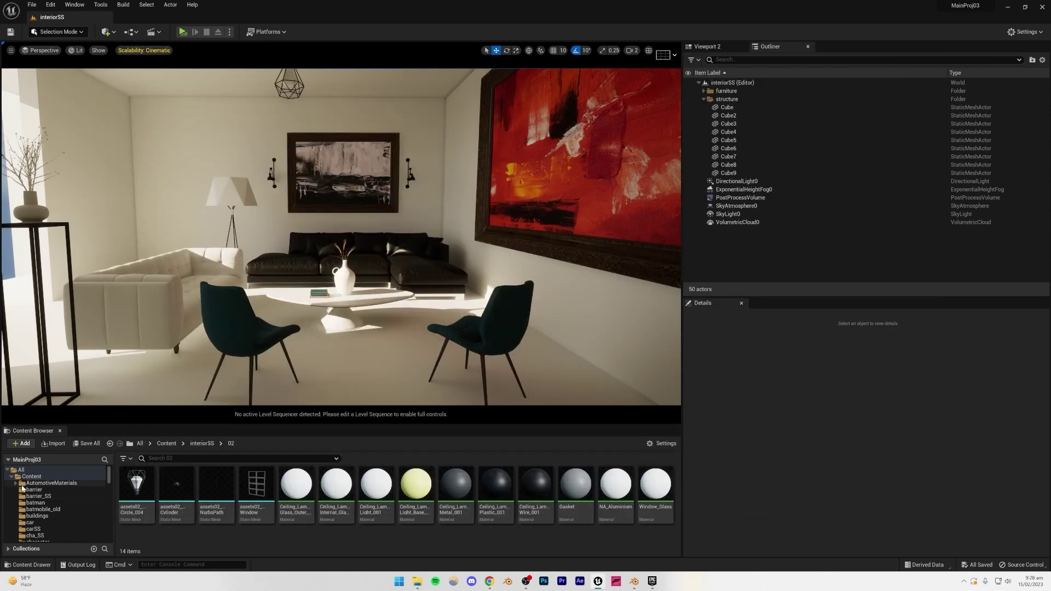
{"action": "left_click", "coordinate": [179, 484]}
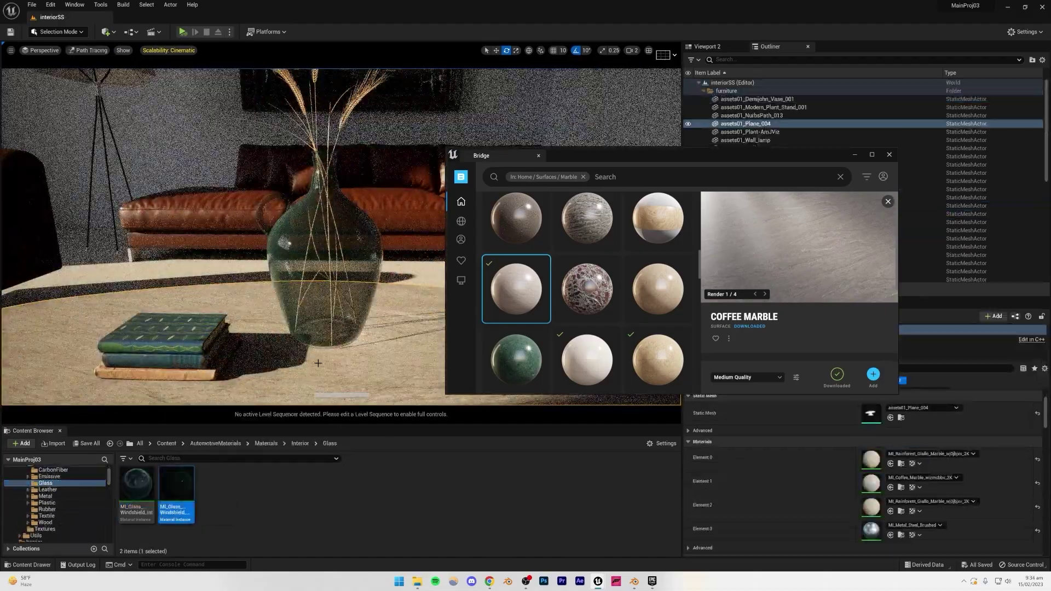
Apply the windshield glass material to the vase and open MI_Leather_Pattern_01 to enable its tint
{"action": "left_click_drag", "start_coordinate": [296, 487], "coordinate": [319, 265]}
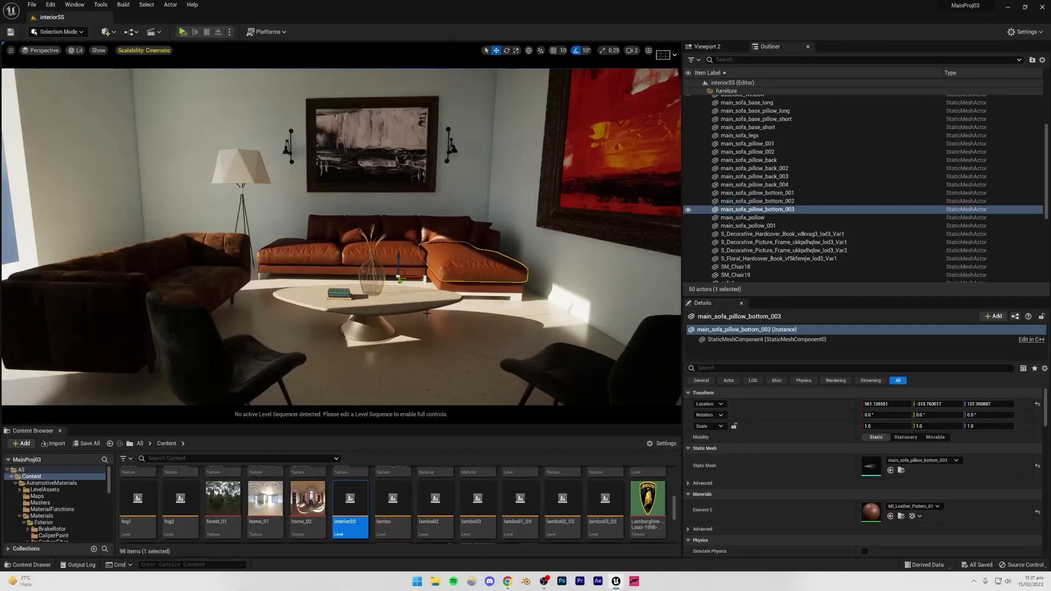
{"action": "double_click", "coordinate": [871, 511]}
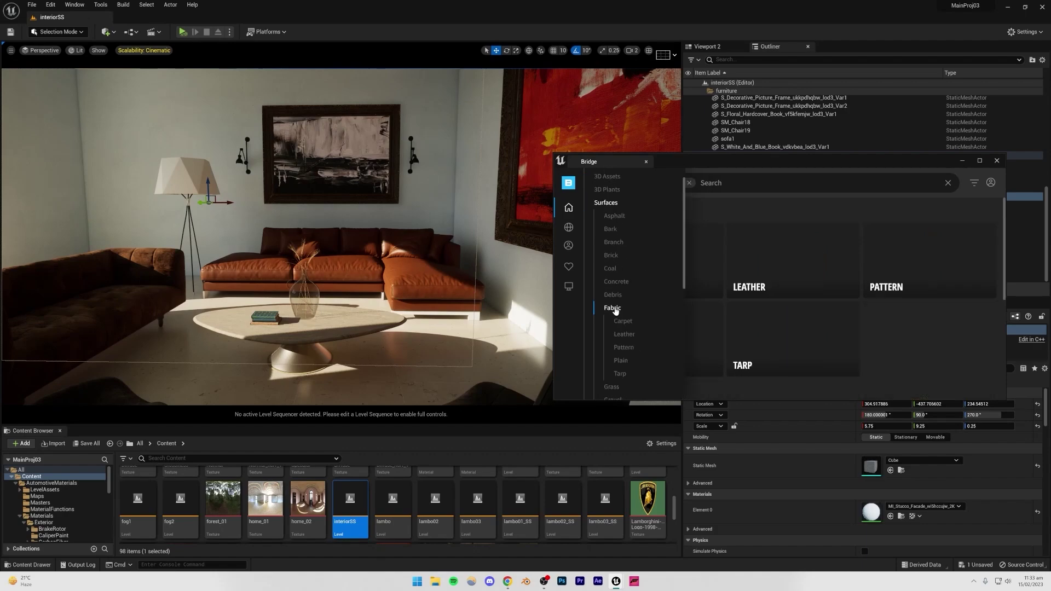
Add Furniture Fabric from Bridge and give the lampshade the dark MI_Headliner_01 material
{"action": "left_click", "coordinate": [614, 310]}
{"action": "left_click", "coordinate": [845, 318]}
{"action": "left_click", "coordinate": [981, 381]}
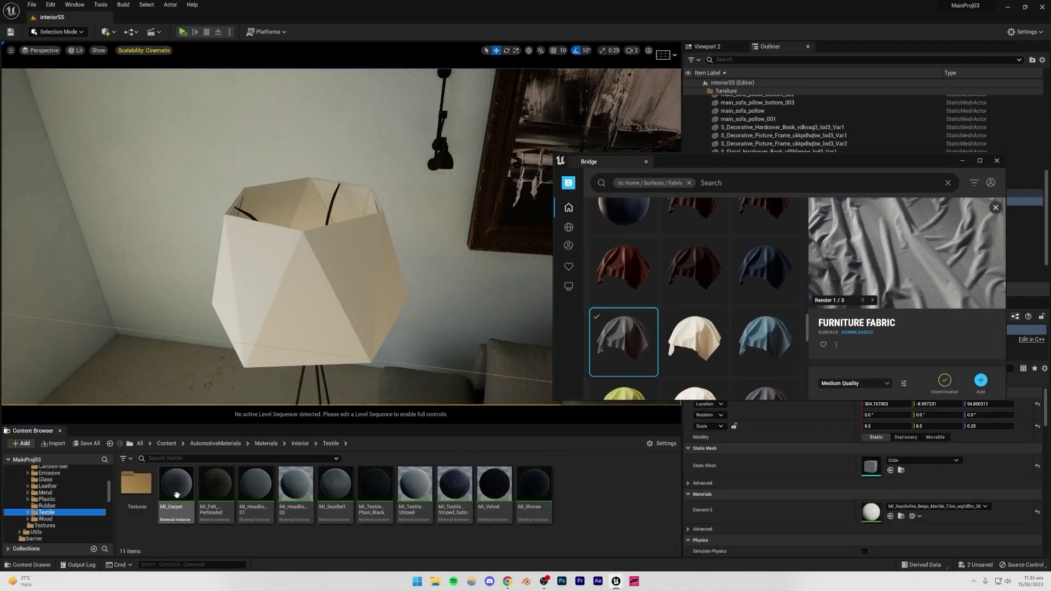
{"action": "left_click_drag", "start_coordinate": [255, 484], "coordinate": [316, 326]}
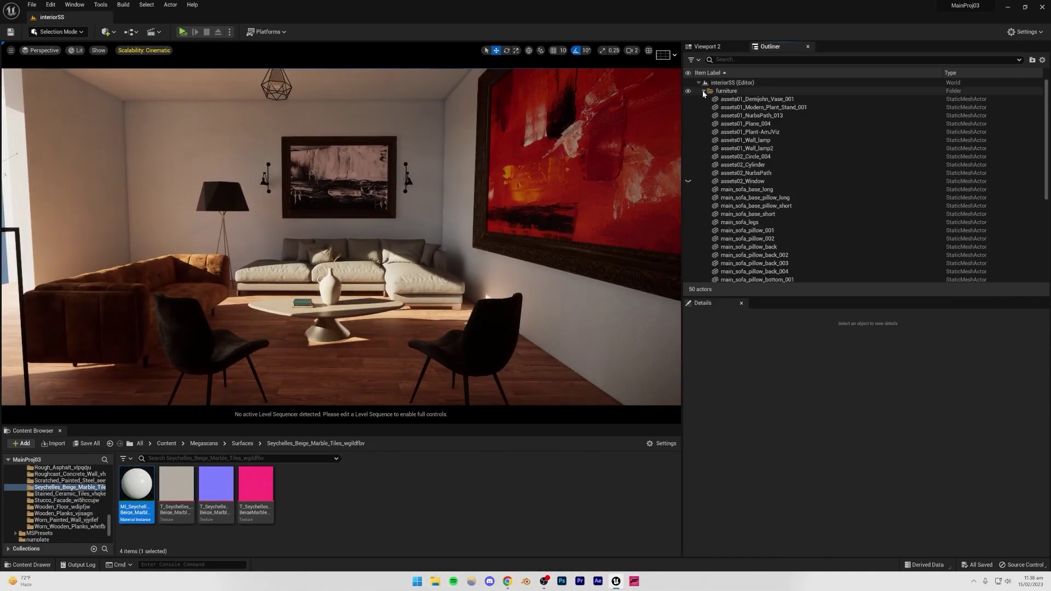
{"action": "left_click", "coordinate": [703, 91]}
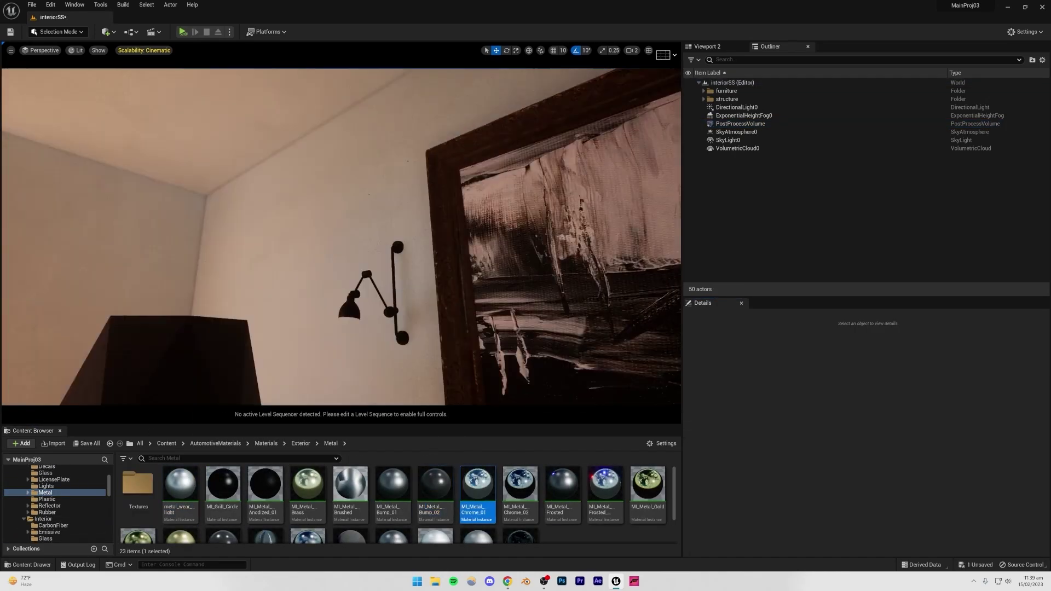
Put stained ceramic tiles on the plant pot, switch the viewport to Lit, and edit MI_Wooden_Floor
{"action": "scroll", "coordinate": [75, 503], "scroll_direction": "down", "scroll_amount": 2}
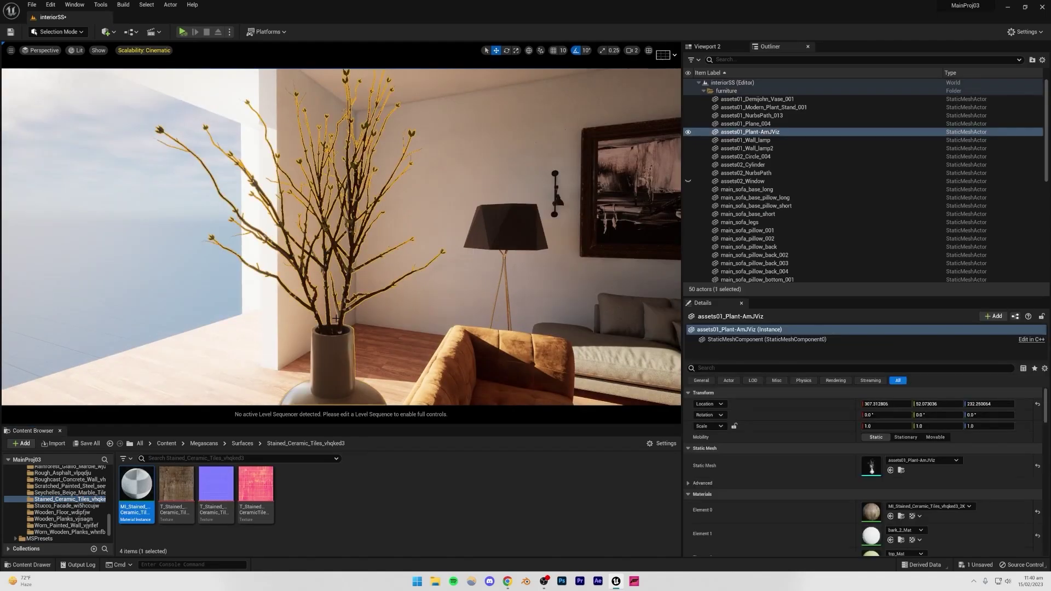
{"action": "left_click_drag", "start_coordinate": [147, 481], "coordinate": [348, 312]}
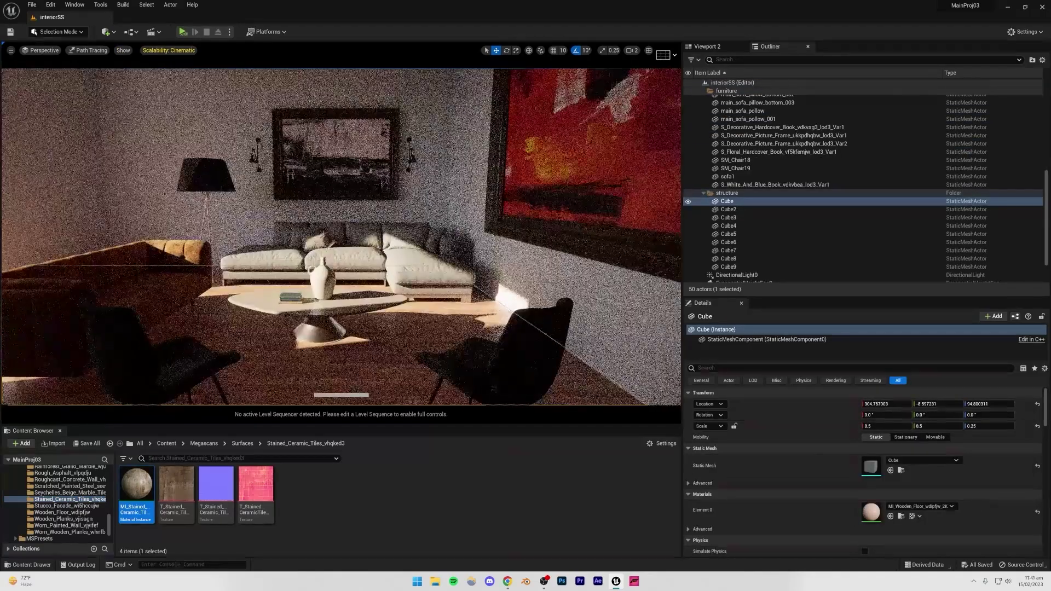
{"action": "left_click", "coordinate": [87, 50]}
{"action": "left_click", "coordinate": [96, 72]}
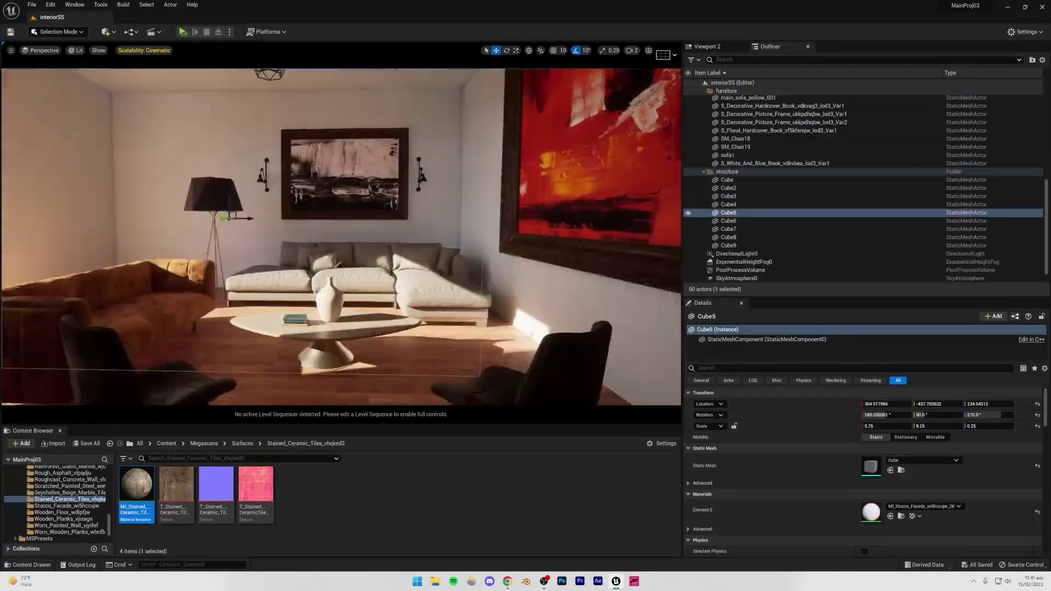
{"action": "double_click", "coordinate": [870, 511]}
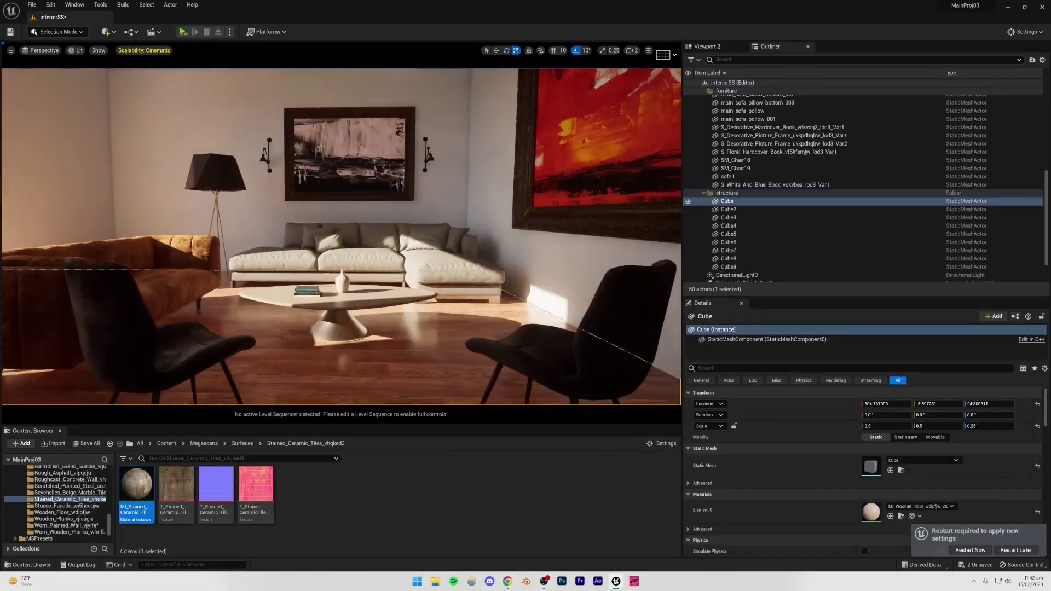
Enable Volumetric Fog on ExponentialHeightFog0
{"action": "key", "text": "e"}
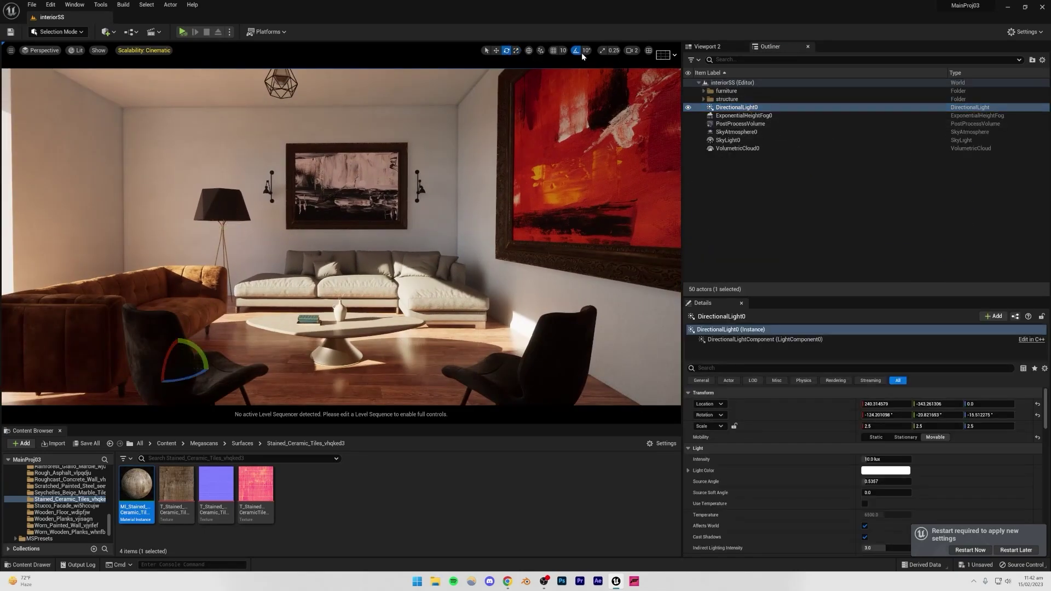
{"action": "left_click", "coordinate": [704, 99]}
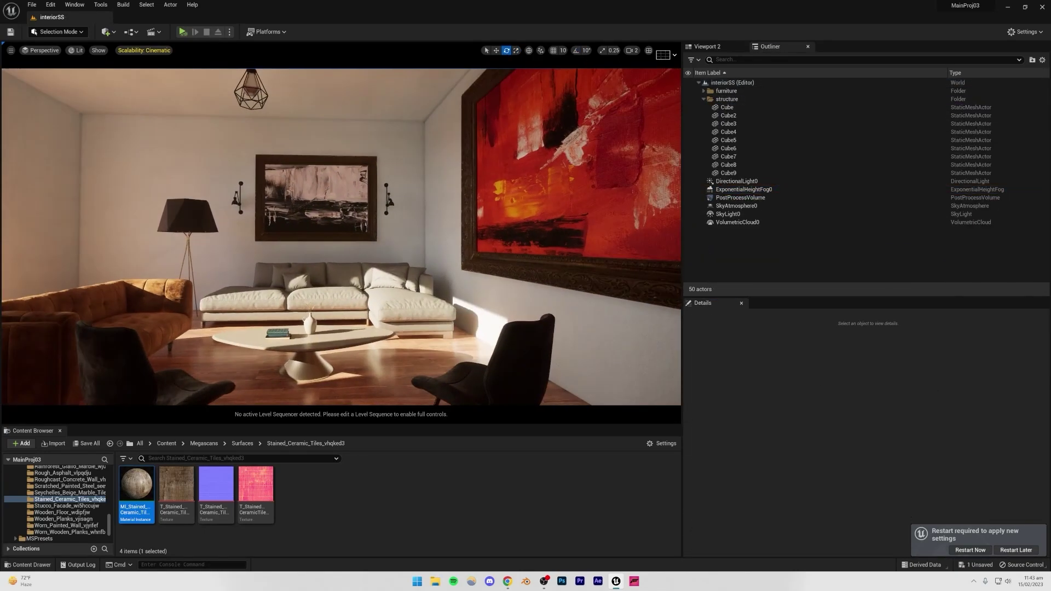
{"action": "left_click", "coordinate": [733, 197]}
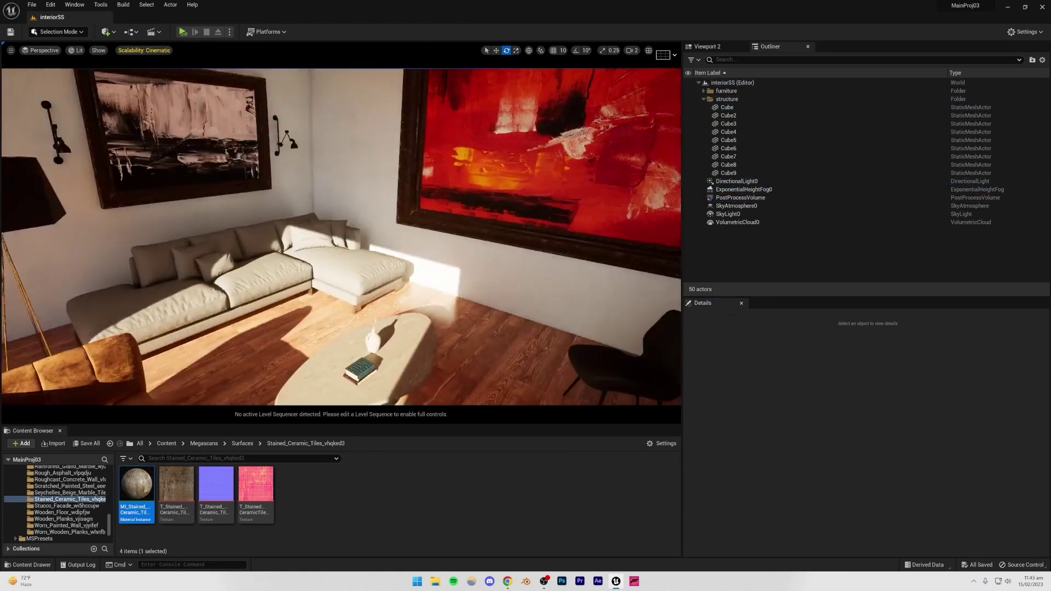
Place a Cine Camera Actor in the level from the Cinematic actors
{"action": "left_click", "coordinate": [106, 31]}
{"action": "mouse_move", "coordinate": [129, 127]}
{"action": "left_click", "coordinate": [219, 131]}
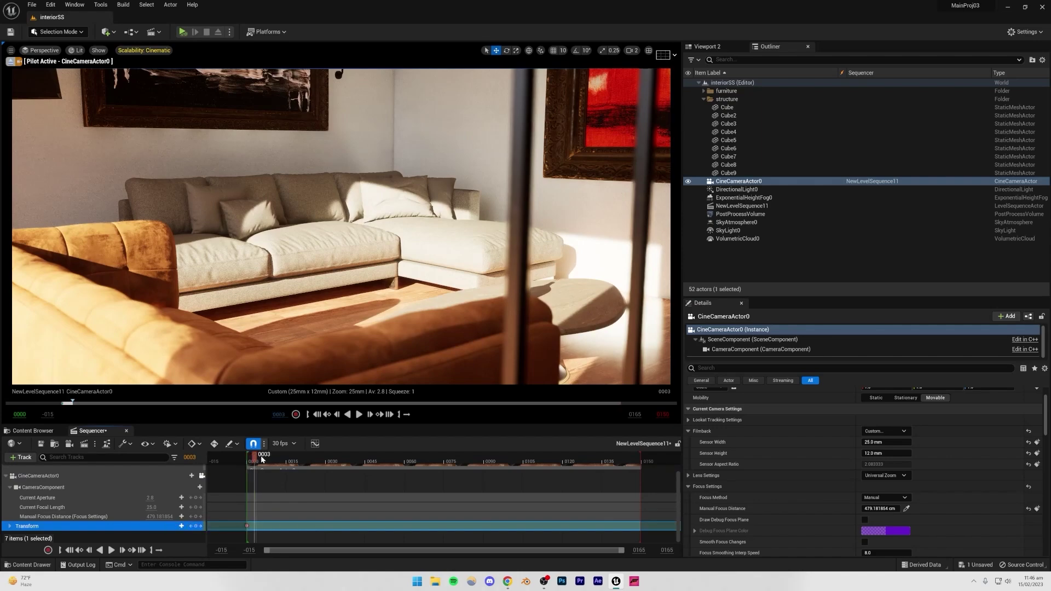
Key the camera transform at frame 90, extend the sequence end to frame 1500, and open the floor material instance
{"action": "key", "text": "s"}
{"action": "key", "text": "space"}
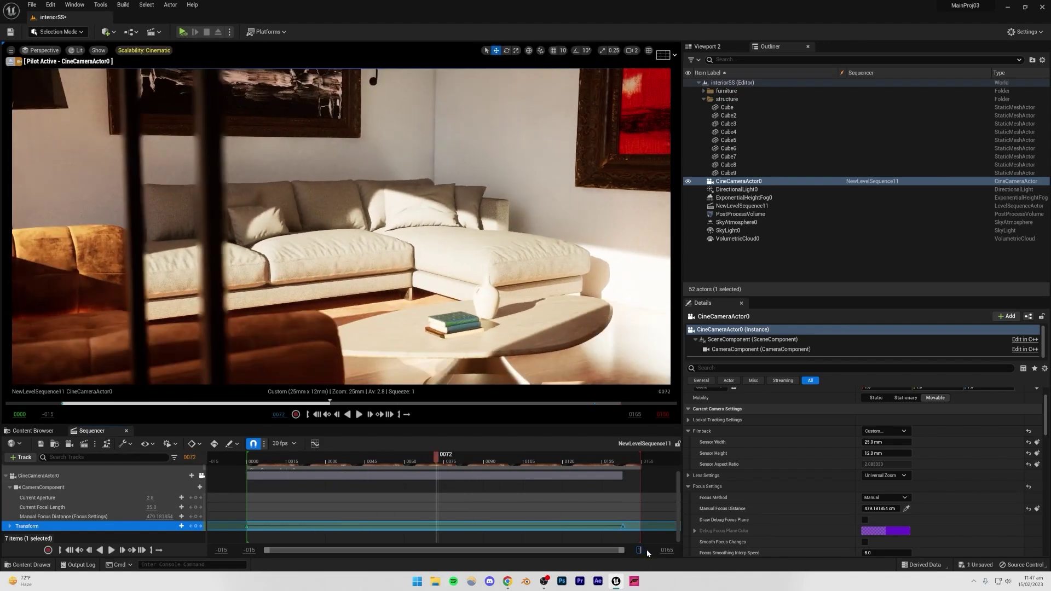
{"action": "type", "text": "500"}
{"action": "key", "text": "Return"}
{"action": "key", "text": "space"}
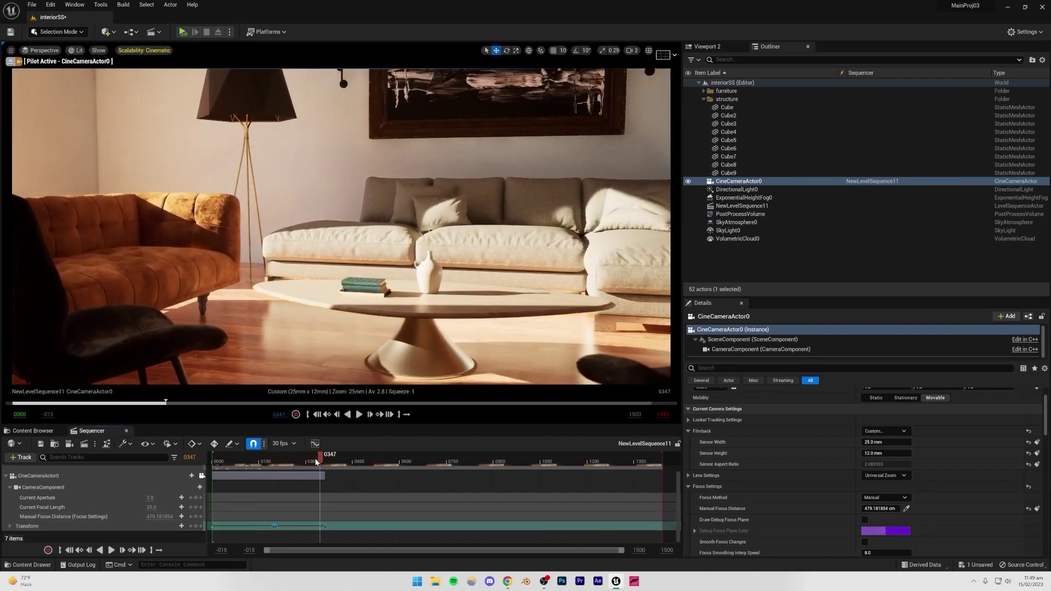
{"action": "double_click", "coordinate": [871, 472]}
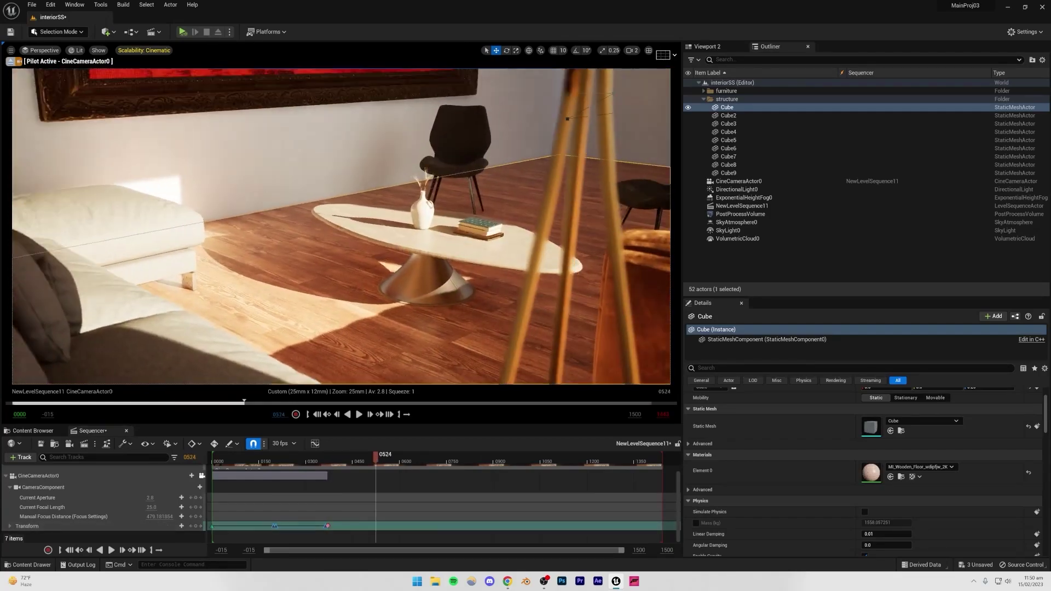
Add a camera transform key at frame 524 and scrub between frames 325 and 600 to preview the move
{"action": "left_click", "coordinate": [197, 526]}
{"action": "left_click", "coordinate": [503, 198]}
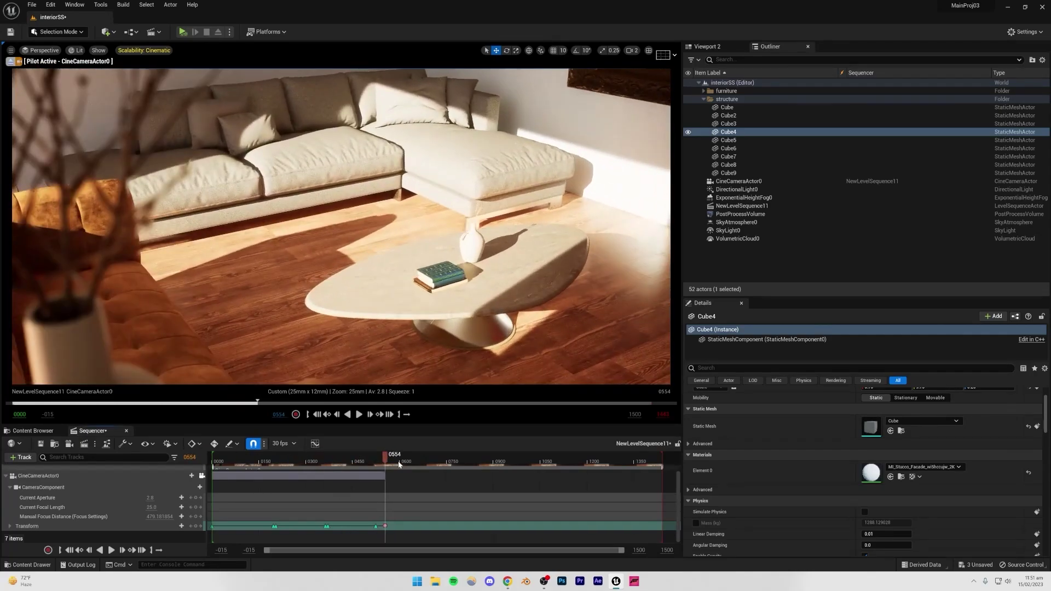
{"action": "left_click_drag", "start_coordinate": [399, 464], "coordinate": [410, 457]}
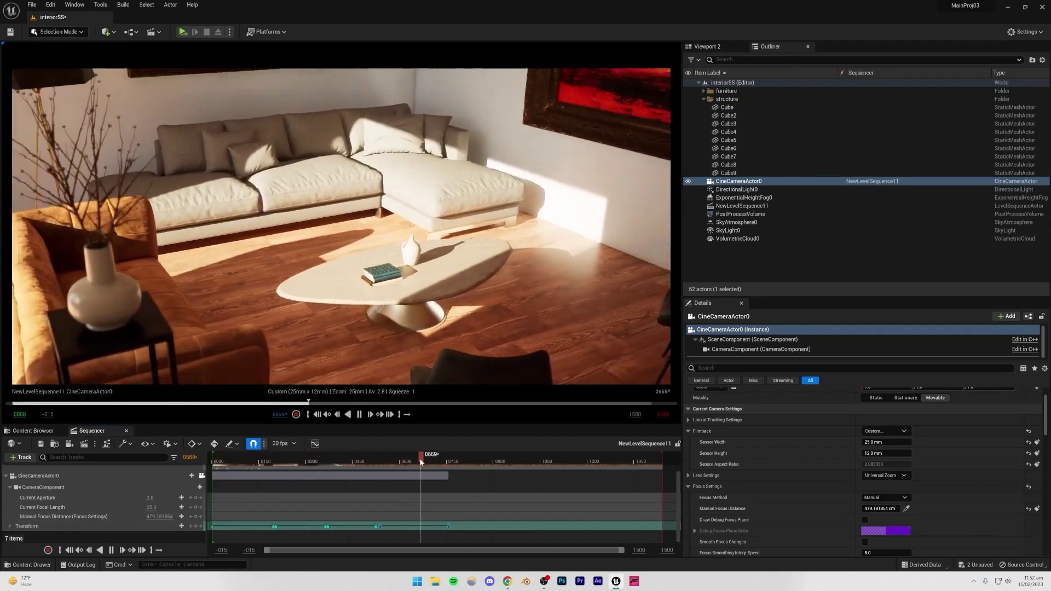
{"action": "left_click_drag", "start_coordinate": [421, 462], "coordinate": [382, 463]}
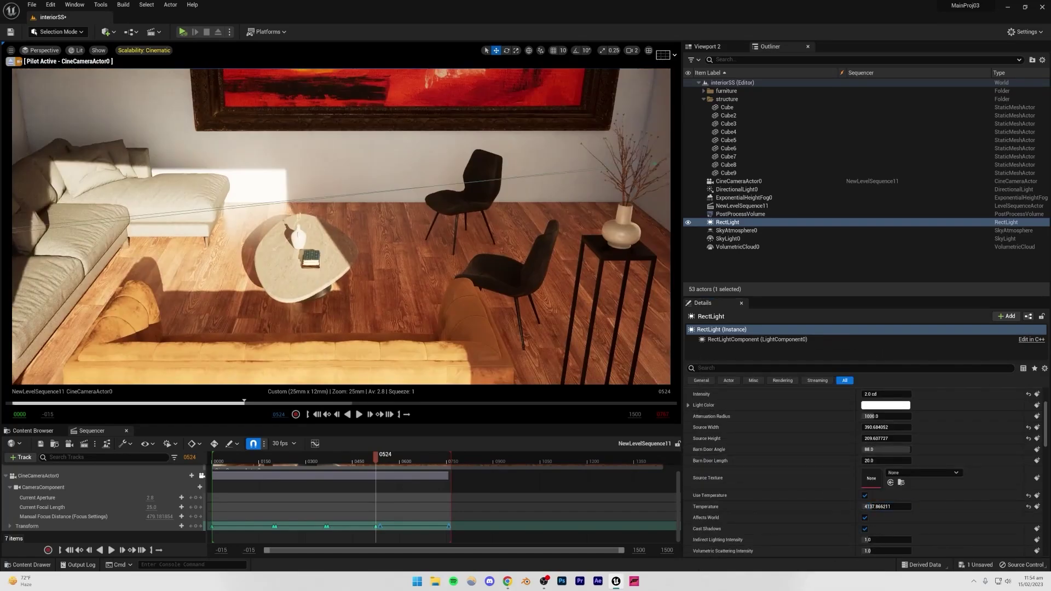
{"action": "left_click", "coordinate": [706, 46]}
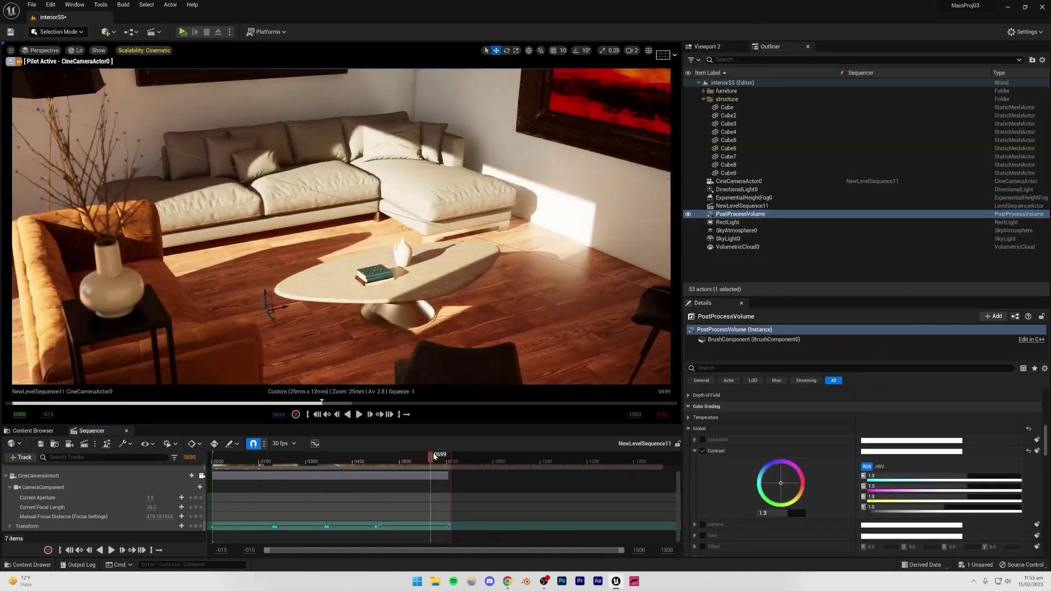
{"action": "mouse_move", "coordinate": [364, 455]}
{"action": "left_mouse_down"}
{"action": "mouse_move", "coordinate": [317, 457]}
{"action": "mouse_move", "coordinate": [436, 457]}
{"action": "left_mouse_up"}
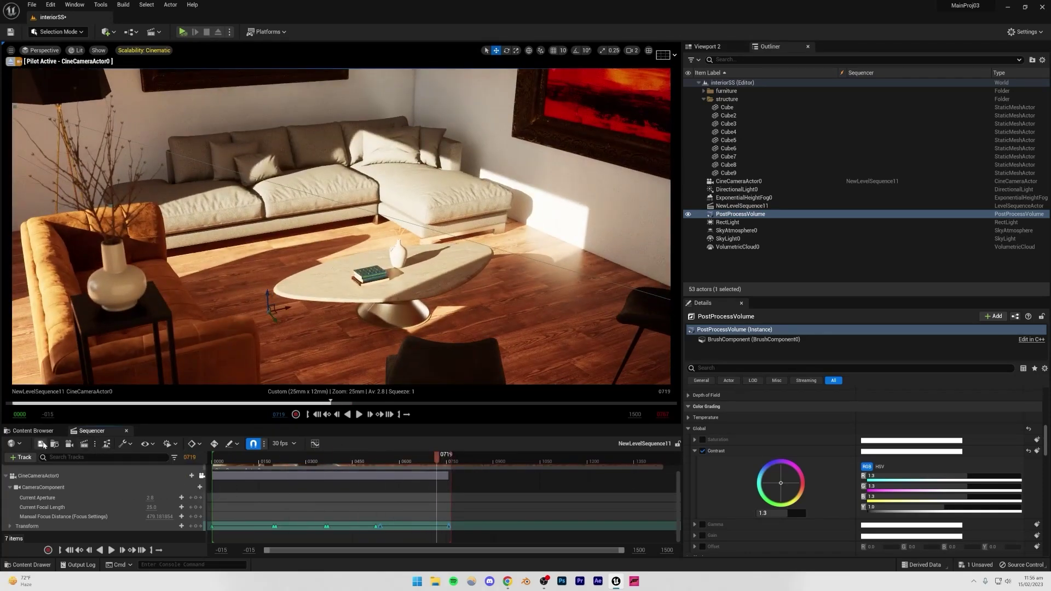
{"action": "left_click", "coordinate": [42, 444]}
{"action": "left_click", "coordinate": [543, 308]}
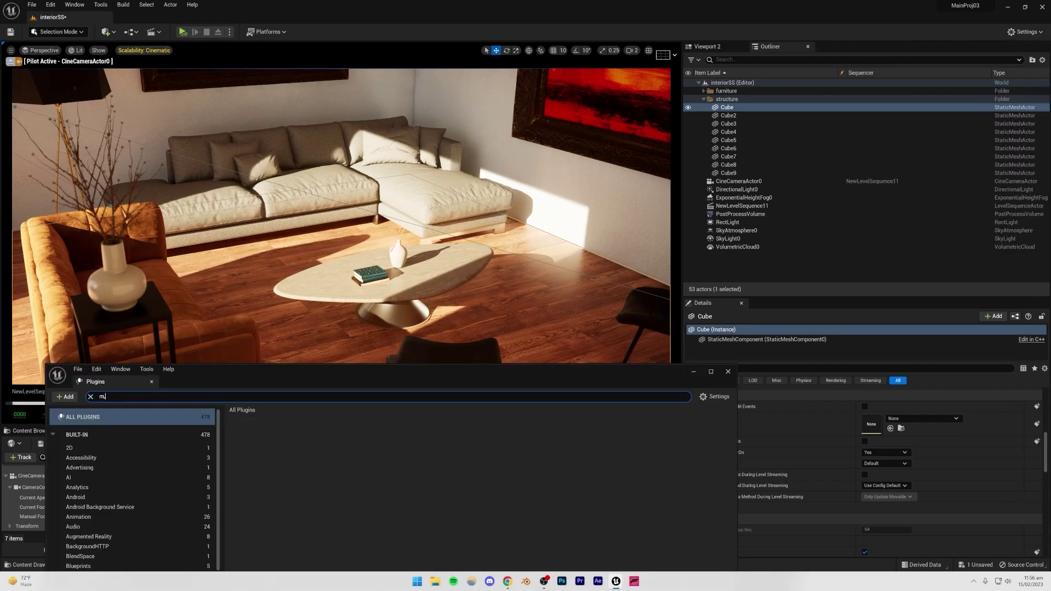
In Movie Render Queue, add a 16-bit EXR sequence output, disable JPG, and add Anti-aliasing
{"action": "left_click", "coordinate": [84, 444]}
{"action": "left_click", "coordinate": [342, 207]}
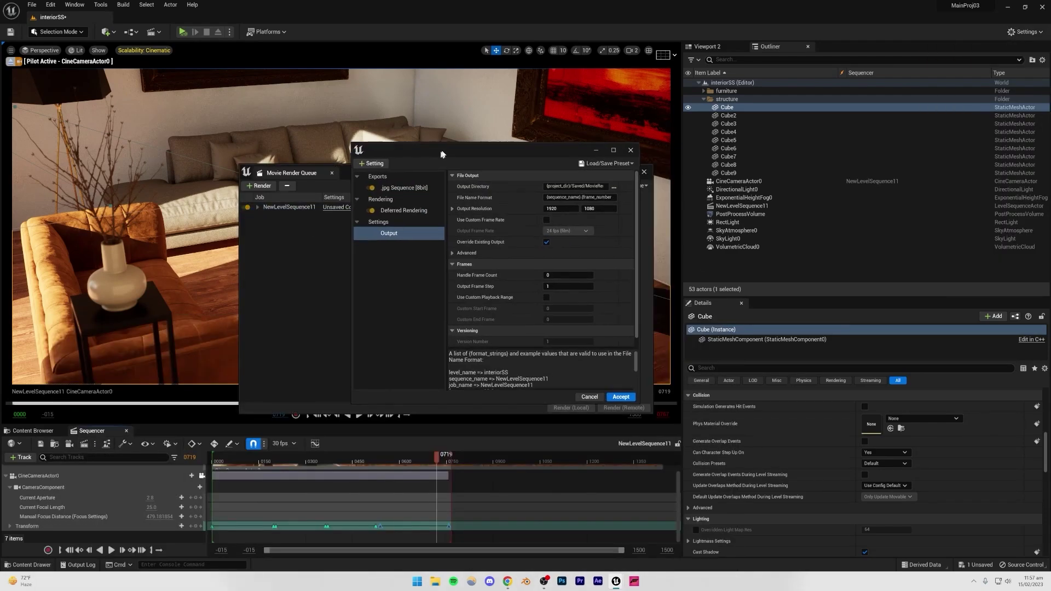
{"action": "left_click", "coordinate": [391, 232]}
{"action": "left_click", "coordinate": [372, 186]}
{"action": "left_click", "coordinate": [374, 162]}
{"action": "left_click", "coordinate": [400, 187]}
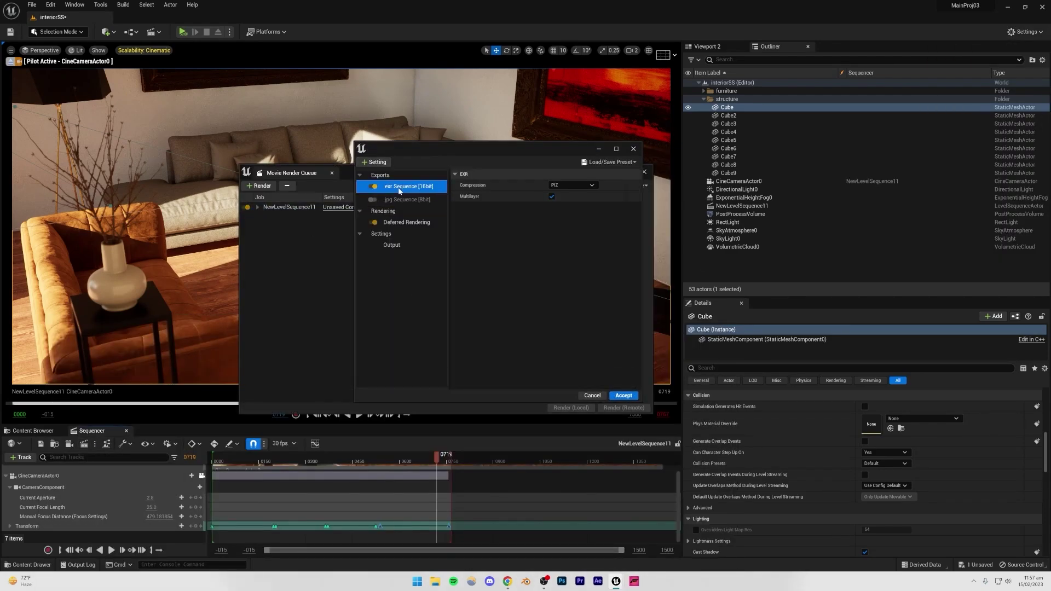
{"action": "left_click", "coordinate": [374, 162]}
{"action": "left_click", "coordinate": [397, 246]}
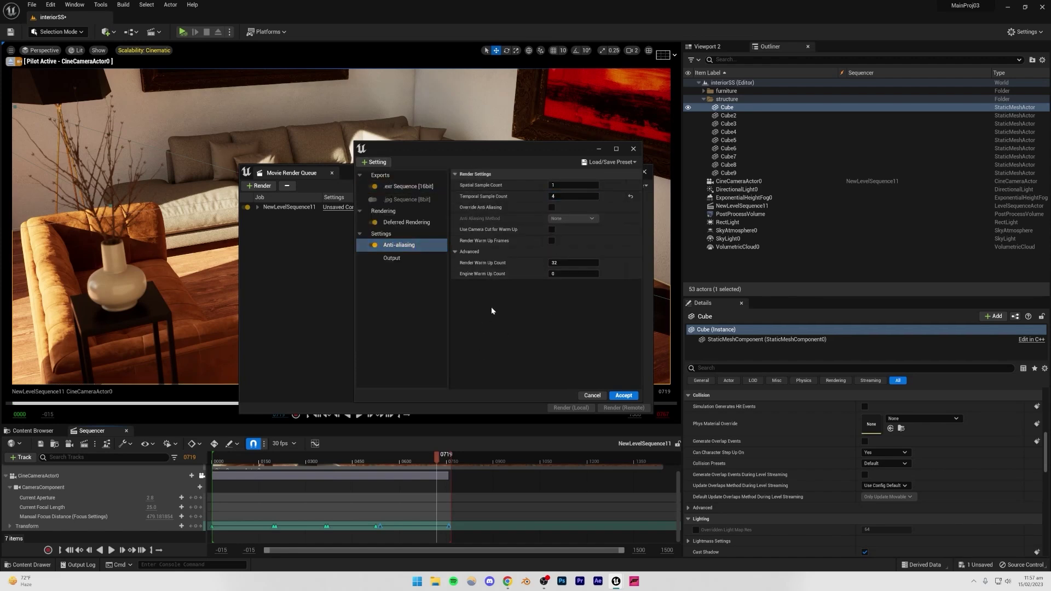
Set the output folder and 3840×2160 resolution, then accept the render settings
{"action": "left_click", "coordinate": [391, 257]}
{"action": "left_click", "coordinate": [616, 185]}
{"action": "double_click", "coordinate": [457, 391]}
{"action": "left_click", "coordinate": [774, 422]}
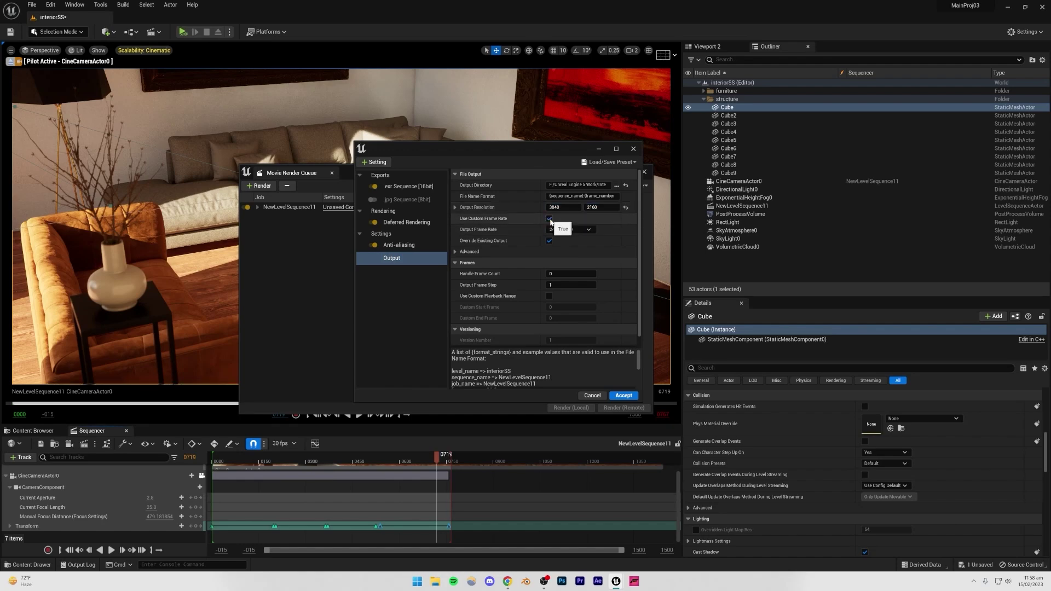
{"action": "left_click", "coordinate": [624, 395]}
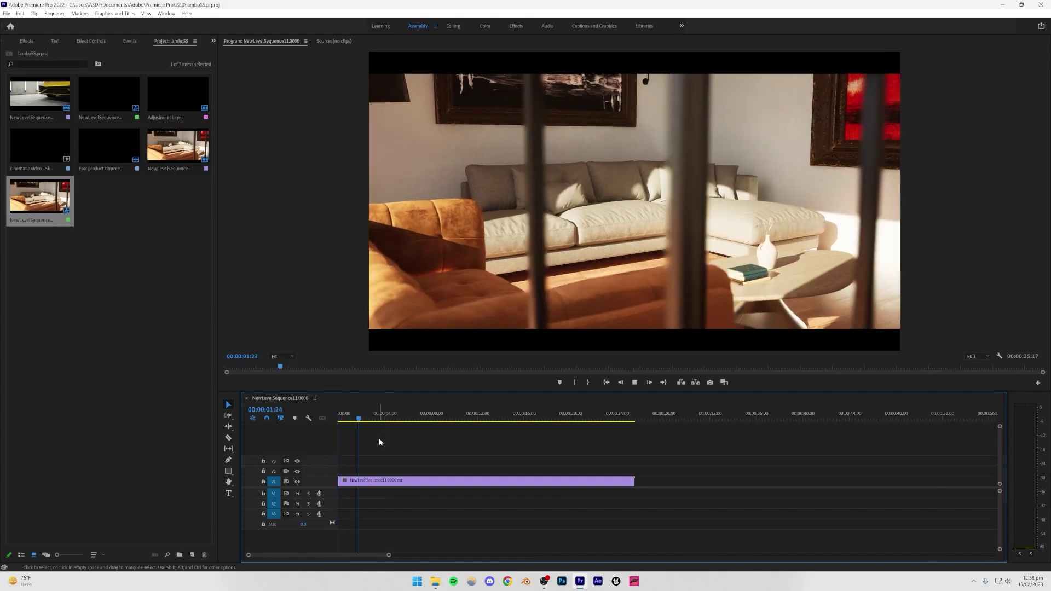
Split the V1 footage at the playhead with Ctrl+K, including around the 11-second mark
{"action": "key", "text": "="}
{"action": "key", "text": "="}
{"action": "key", "text": "="}
{"action": "key", "text": "space"}
{"action": "key", "text": "ctrl+k"}
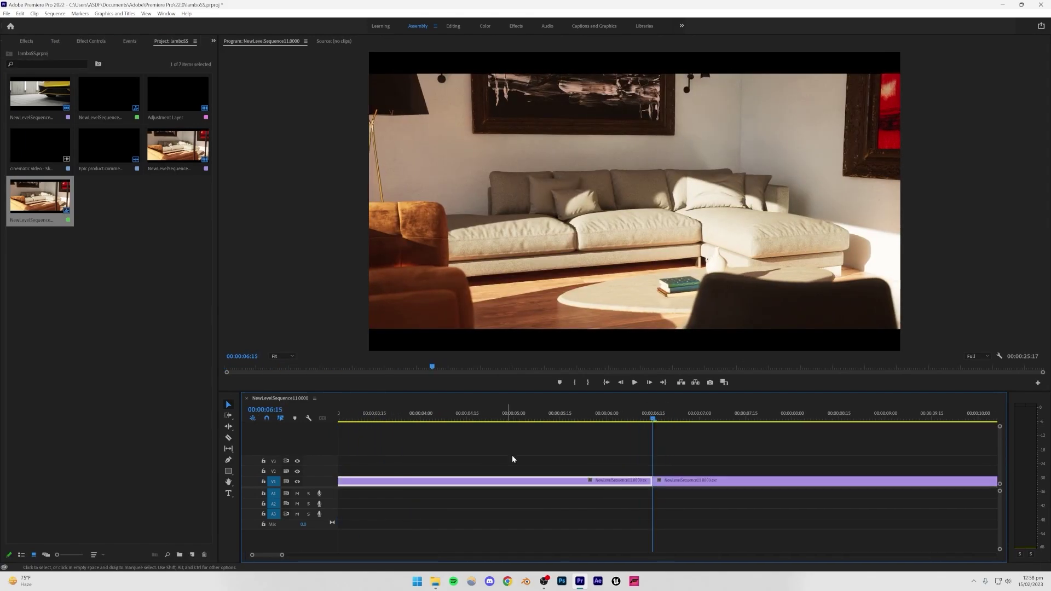
{"action": "mouse_move", "coordinate": [660, 419]}
{"action": "left_mouse_down"}
{"action": "mouse_move", "coordinate": [586, 421]}
{"action": "mouse_move", "coordinate": [607, 420]}
{"action": "left_mouse_up"}
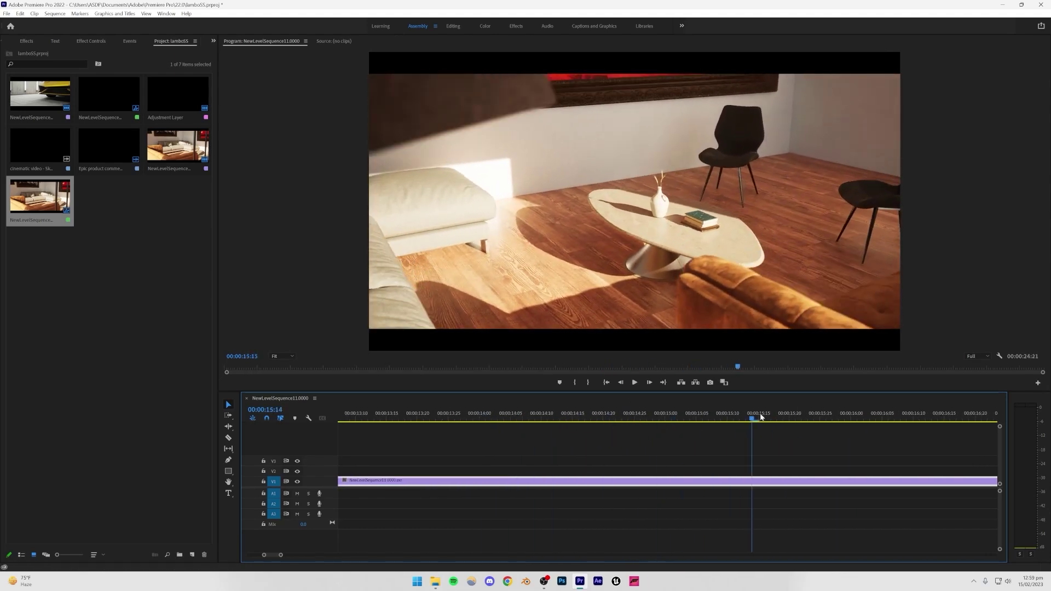
{"action": "key", "text": "backslash"}
Create an Adjustment Layer, place it on V2, and trim it to the clips' length
{"action": "right_click", "coordinate": [133, 222]}
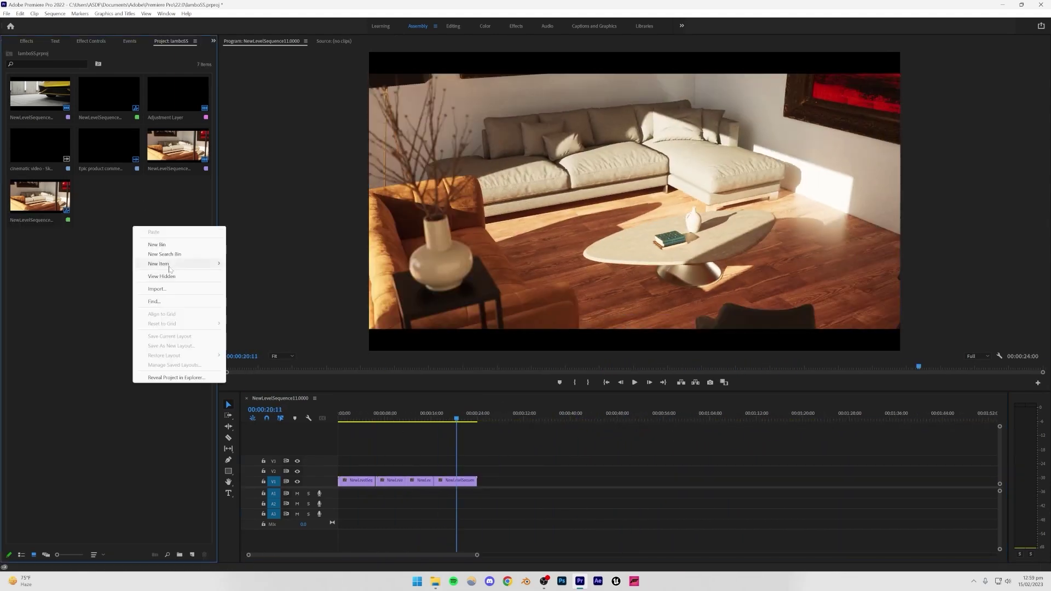
{"action": "left_click", "coordinate": [153, 265]}
{"action": "mouse_move", "coordinate": [109, 197]}
{"action": "left_mouse_down"}
{"action": "mouse_move", "coordinate": [350, 470]}
{"action": "mouse_move", "coordinate": [477, 470]}
{"action": "left_mouse_up"}
{"action": "left_click", "coordinate": [369, 420]}
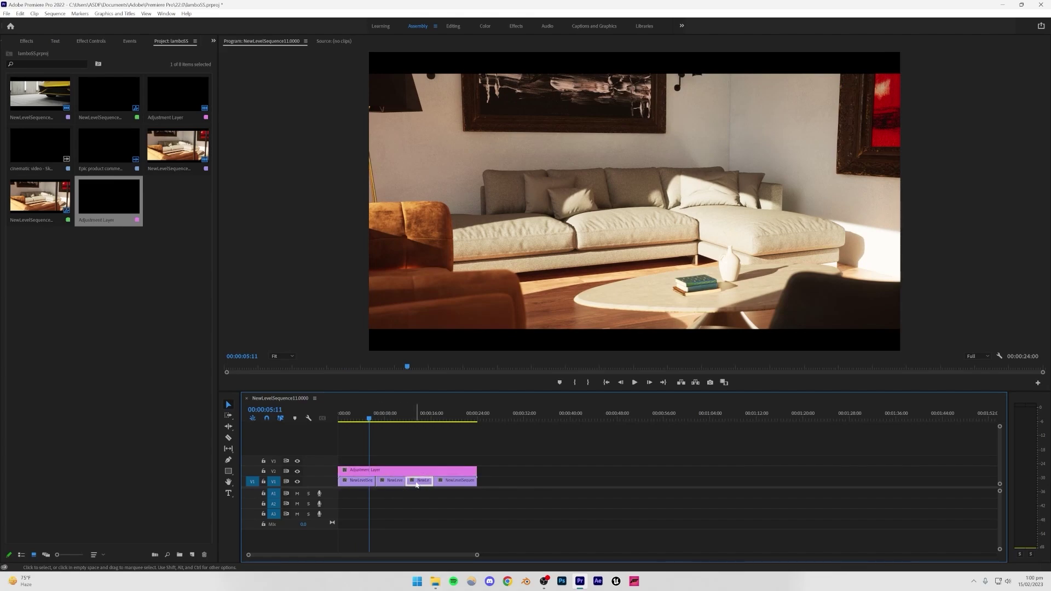
Grade the Adjustment Layer in Lumetri with contrast 36.0 and highlights -33.3, checking several moments
{"action": "left_click", "coordinate": [416, 471]}
{"action": "left_click", "coordinate": [387, 419]}
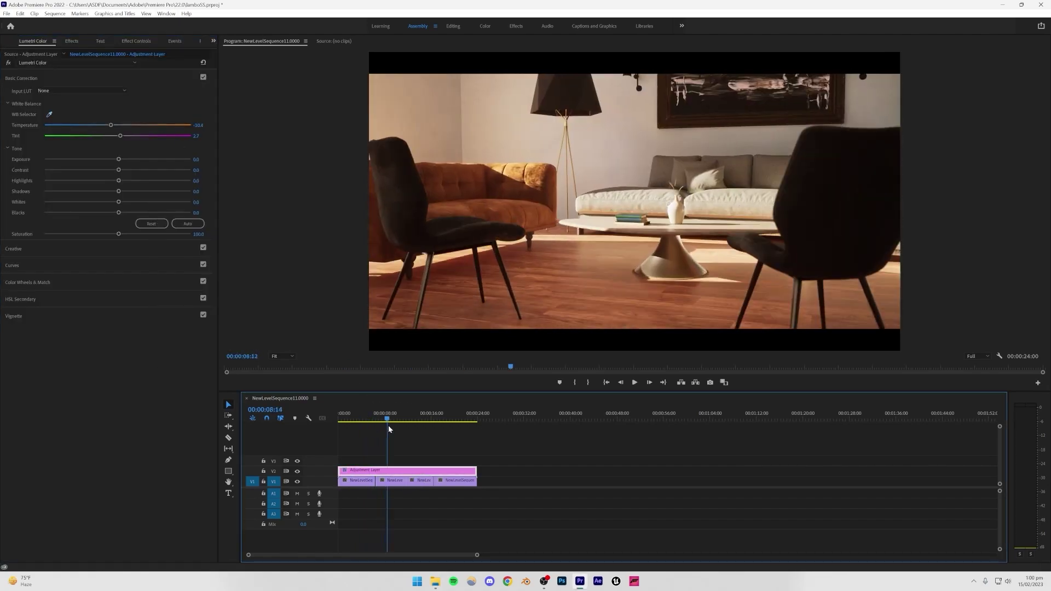
{"action": "mouse_move", "coordinate": [118, 170]}
{"action": "left_mouse_down"}
{"action": "mouse_move", "coordinate": [143, 170]}
{"action": "mouse_move", "coordinate": [93, 180]}
{"action": "left_mouse_up"}
{"action": "left_click", "coordinate": [394, 419]}
{"action": "left_click", "coordinate": [440, 420]}
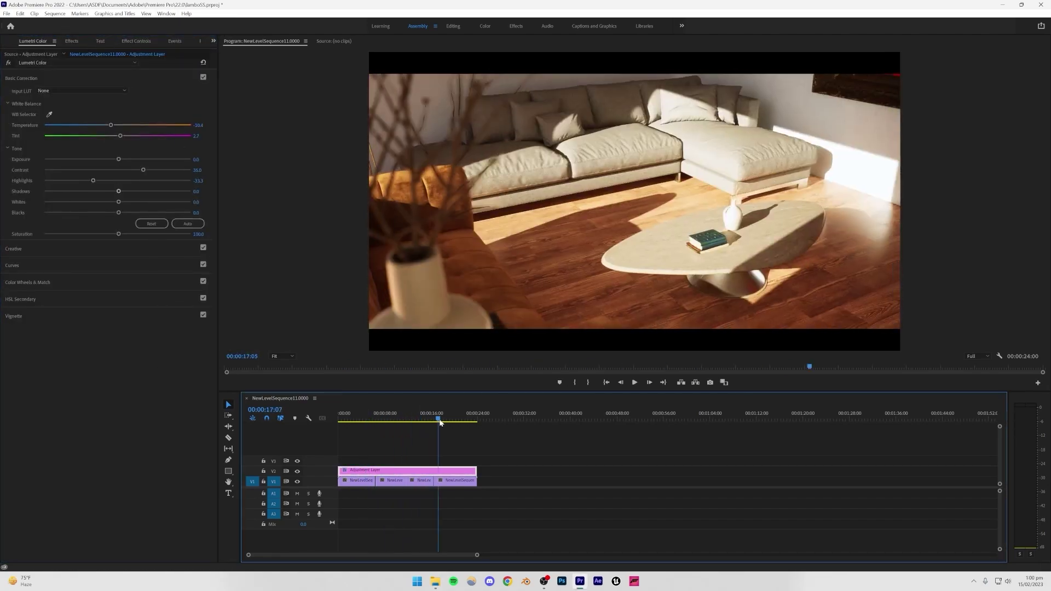
Open the Creative controls, then set up an H.264 export and choose its save location
{"action": "left_click", "coordinate": [19, 249]}
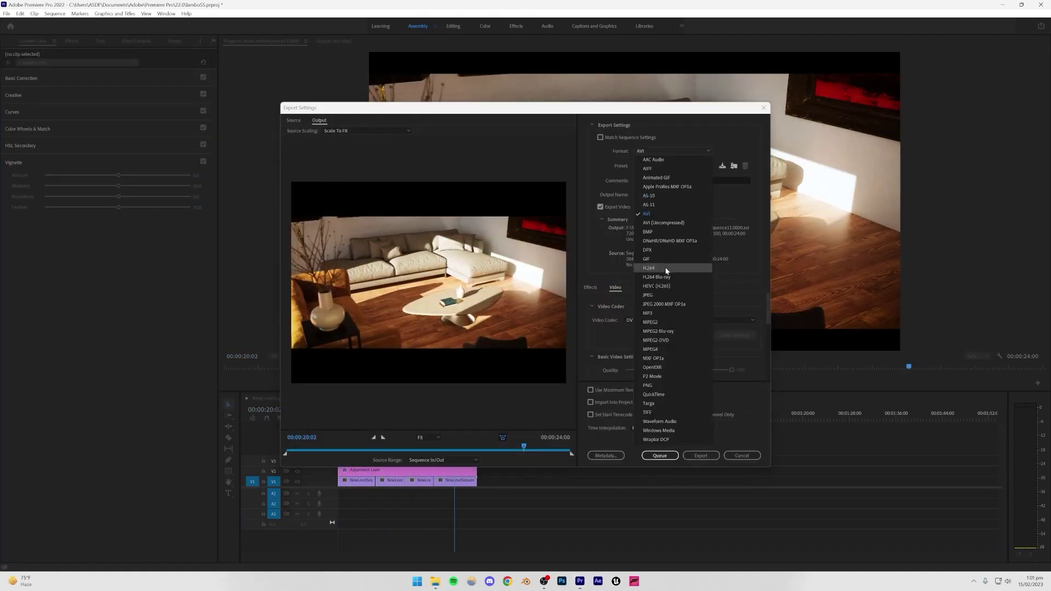
{"action": "left_click", "coordinate": [666, 269]}
{"action": "left_click", "coordinate": [648, 195]}
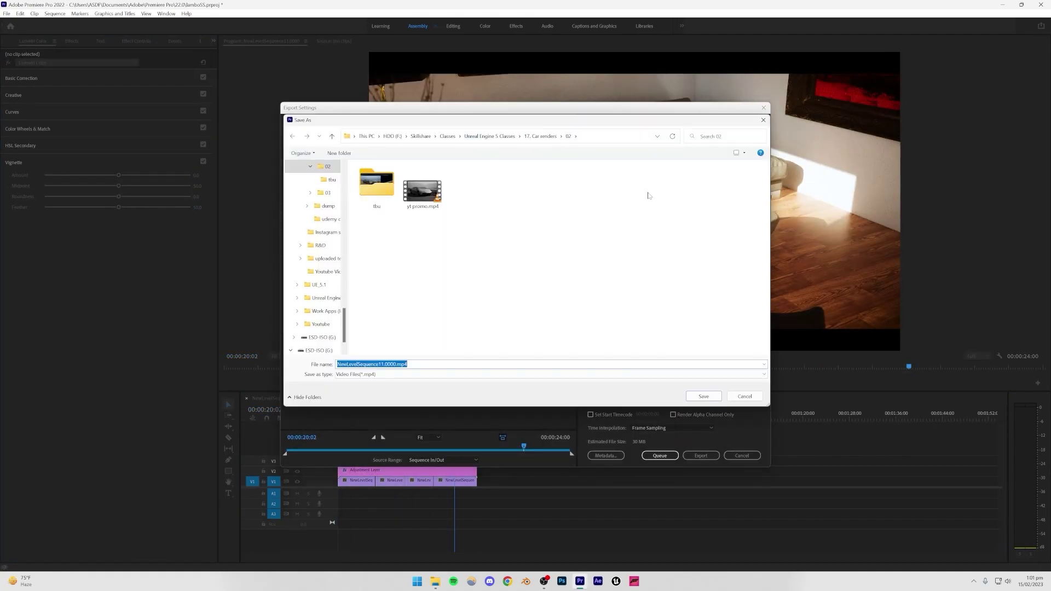